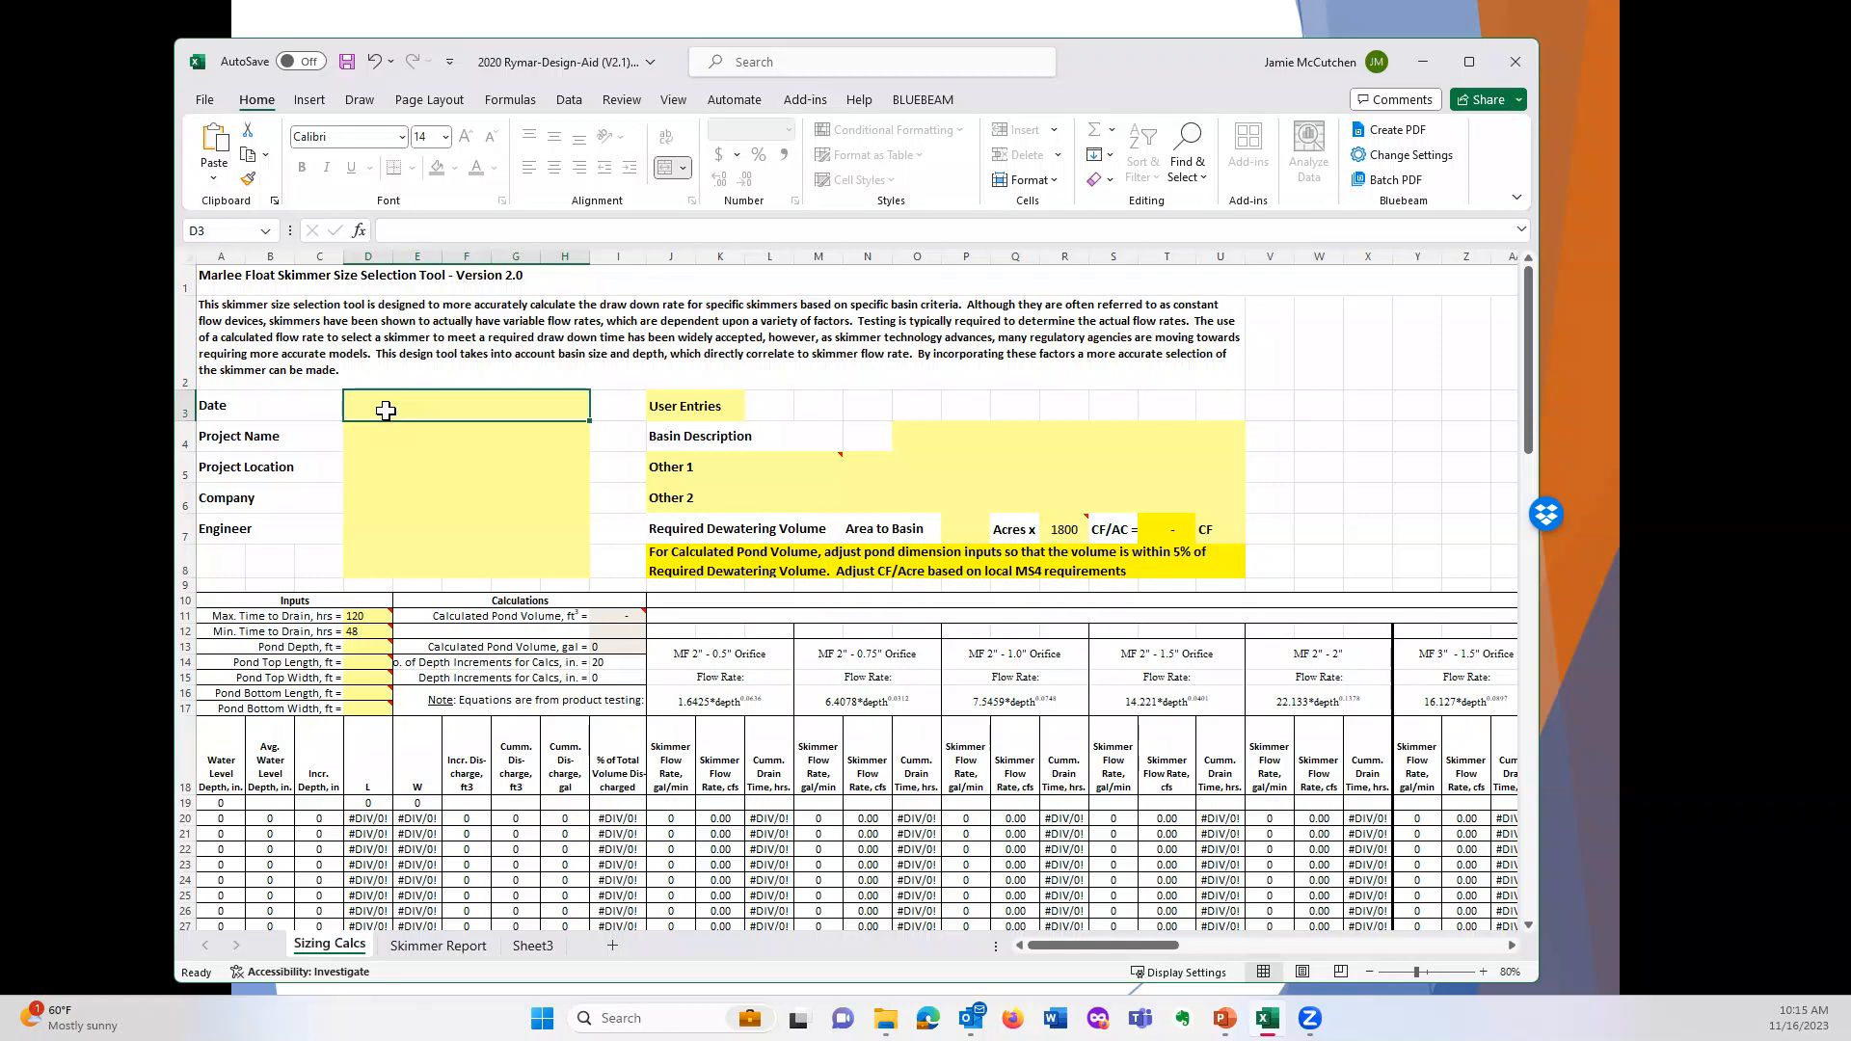
# Step: Fill in the sizing sheet's date as 11/16/23 and the project name as "Rymar Test"
pyautogui.write('11/')
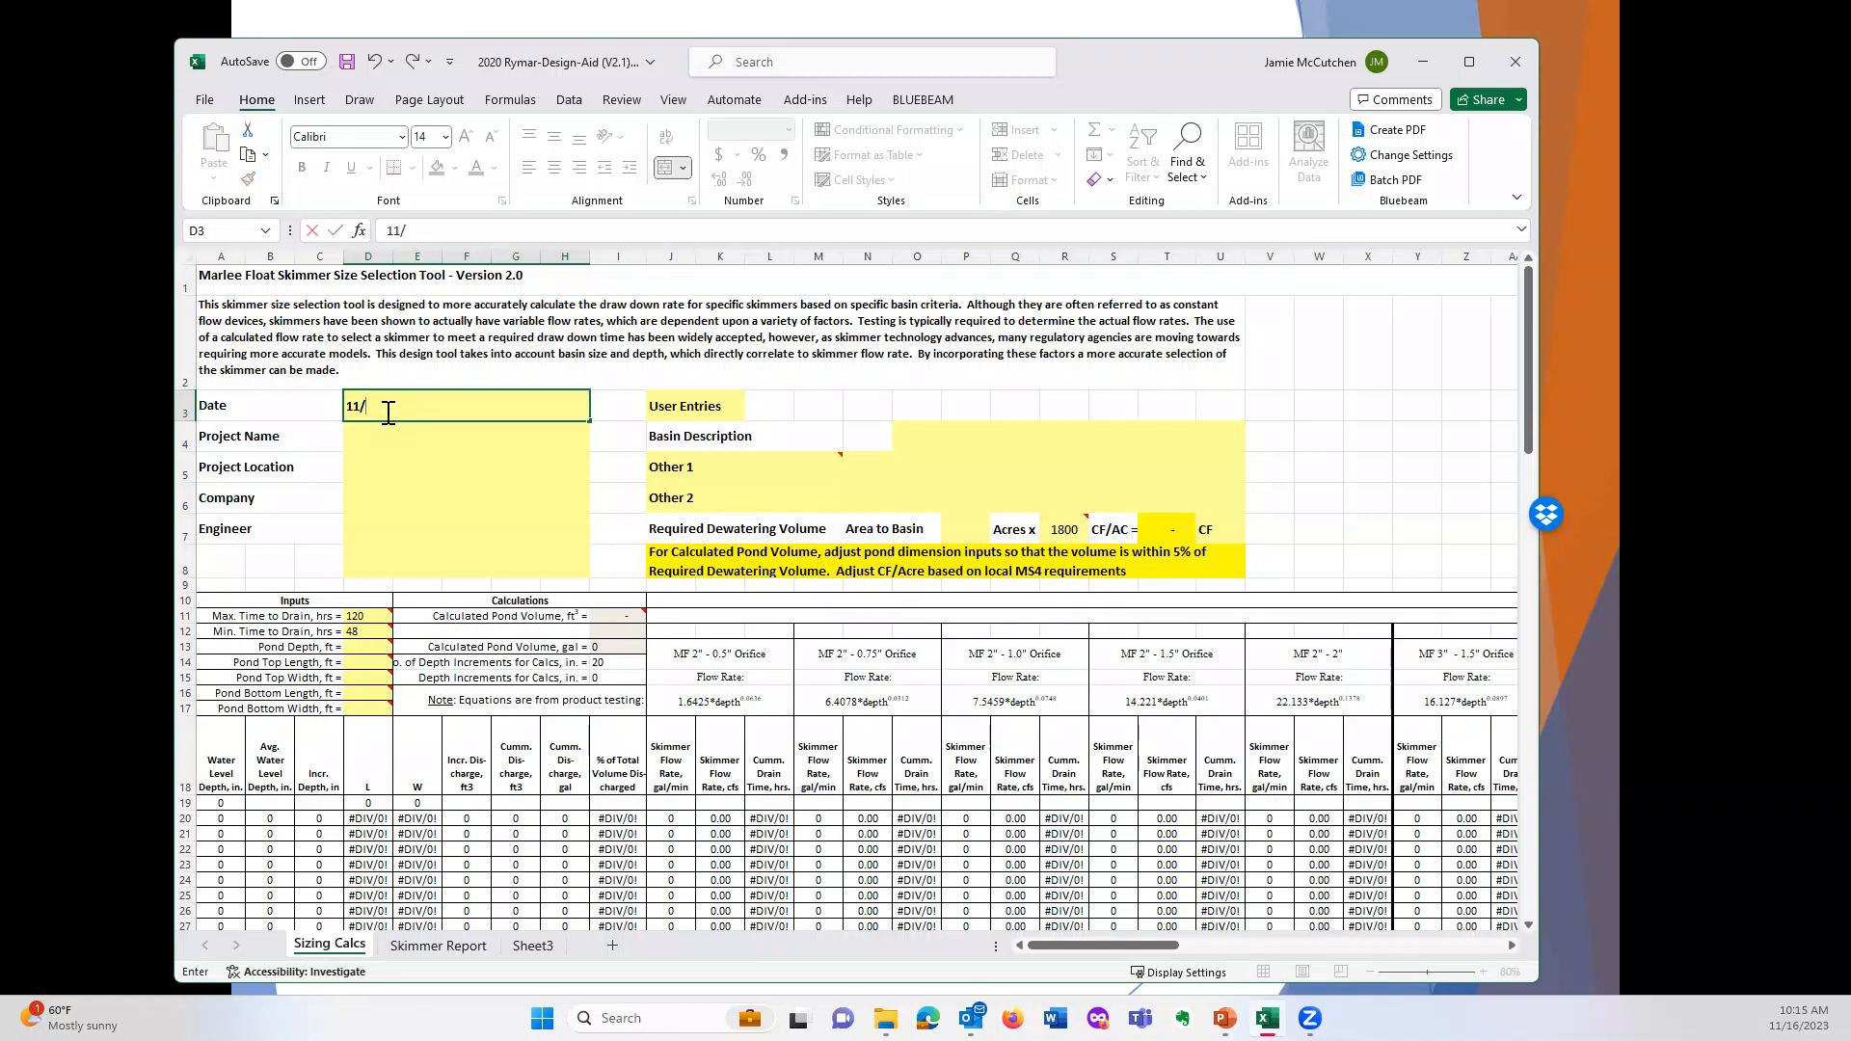
pyautogui.write('16/23')
pyautogui.press('Return')
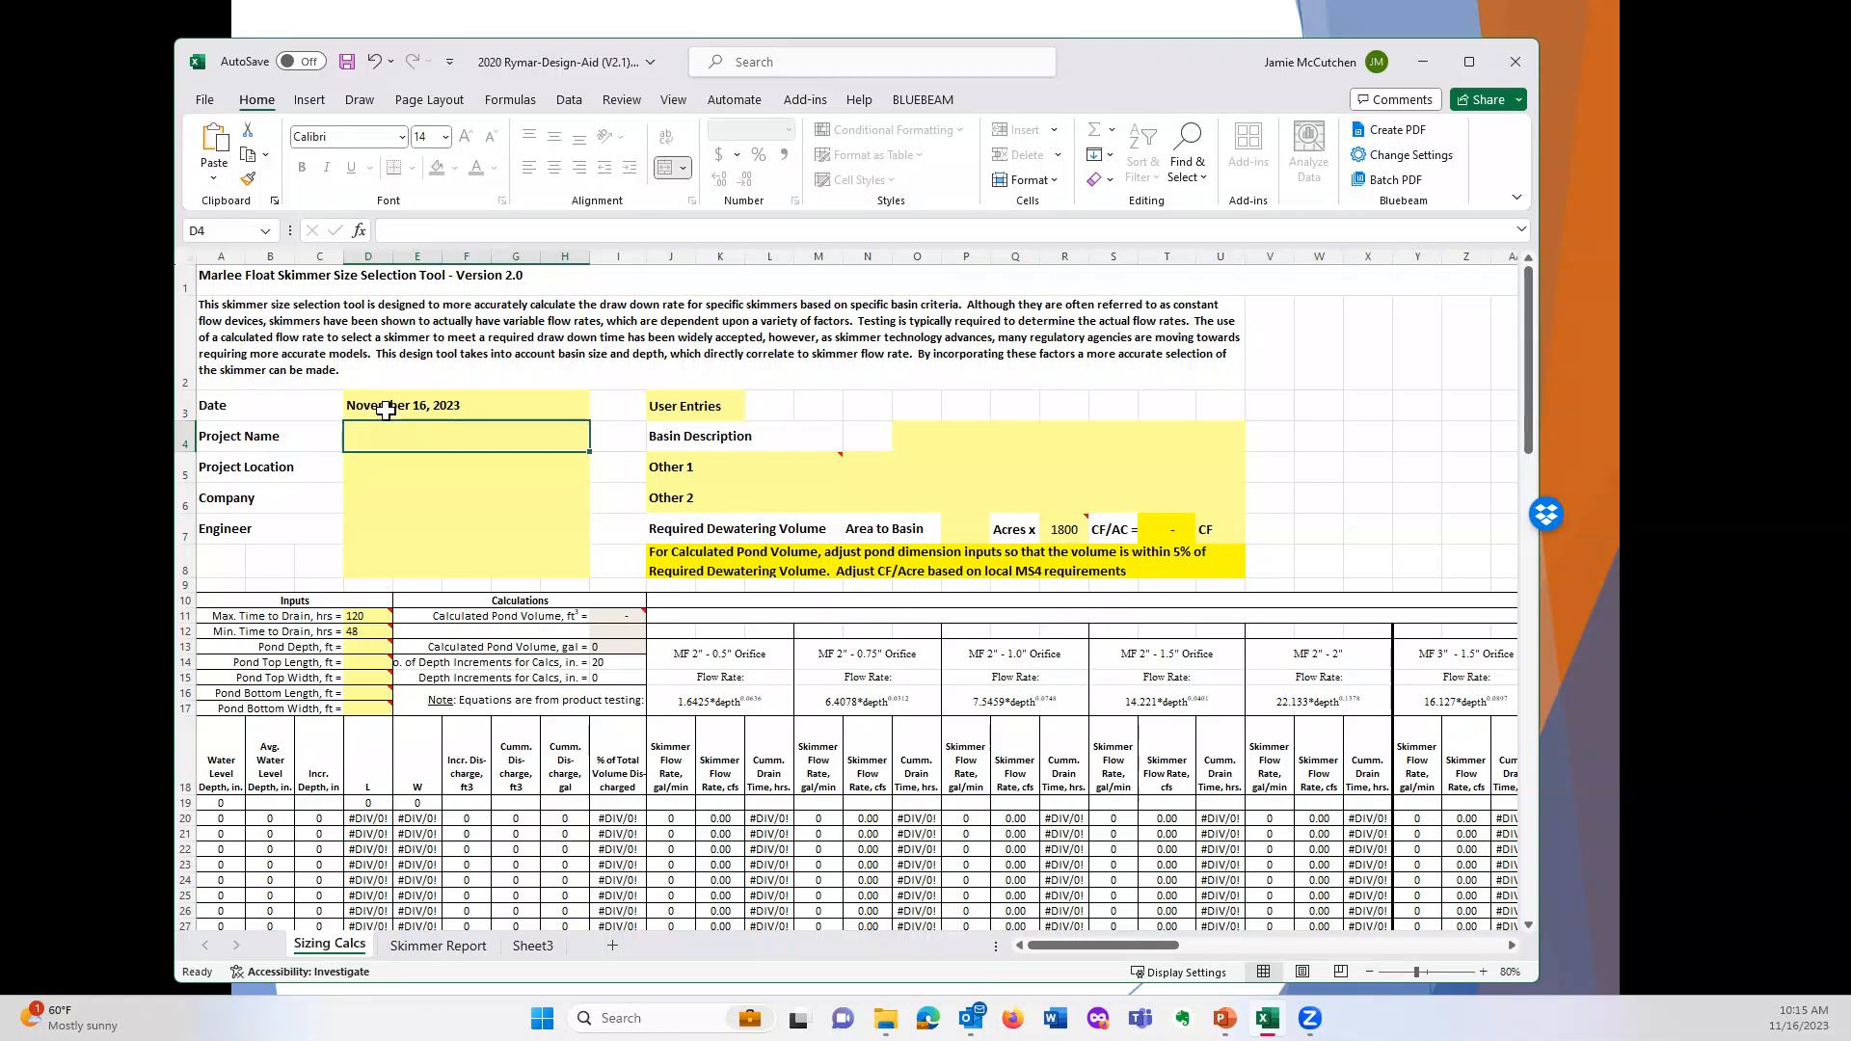
pyautogui.write('Rymar Test')
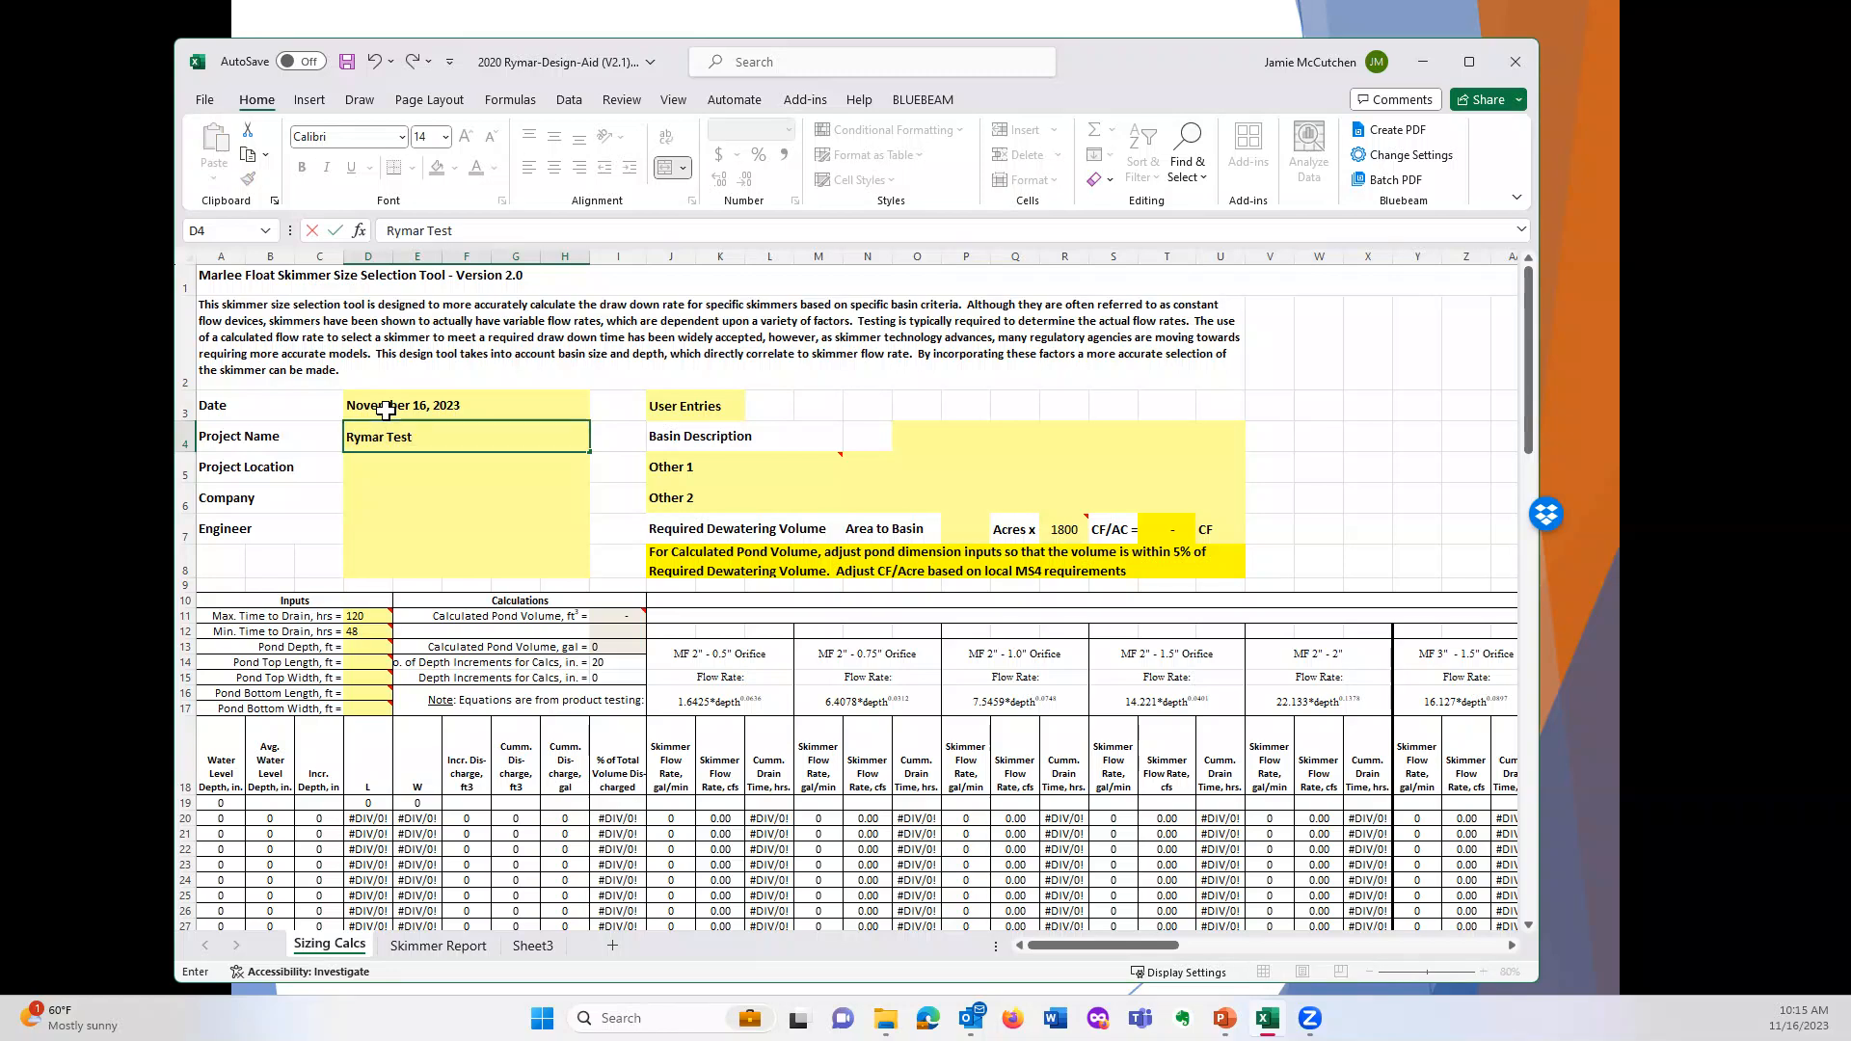
pyautogui.press('Return')
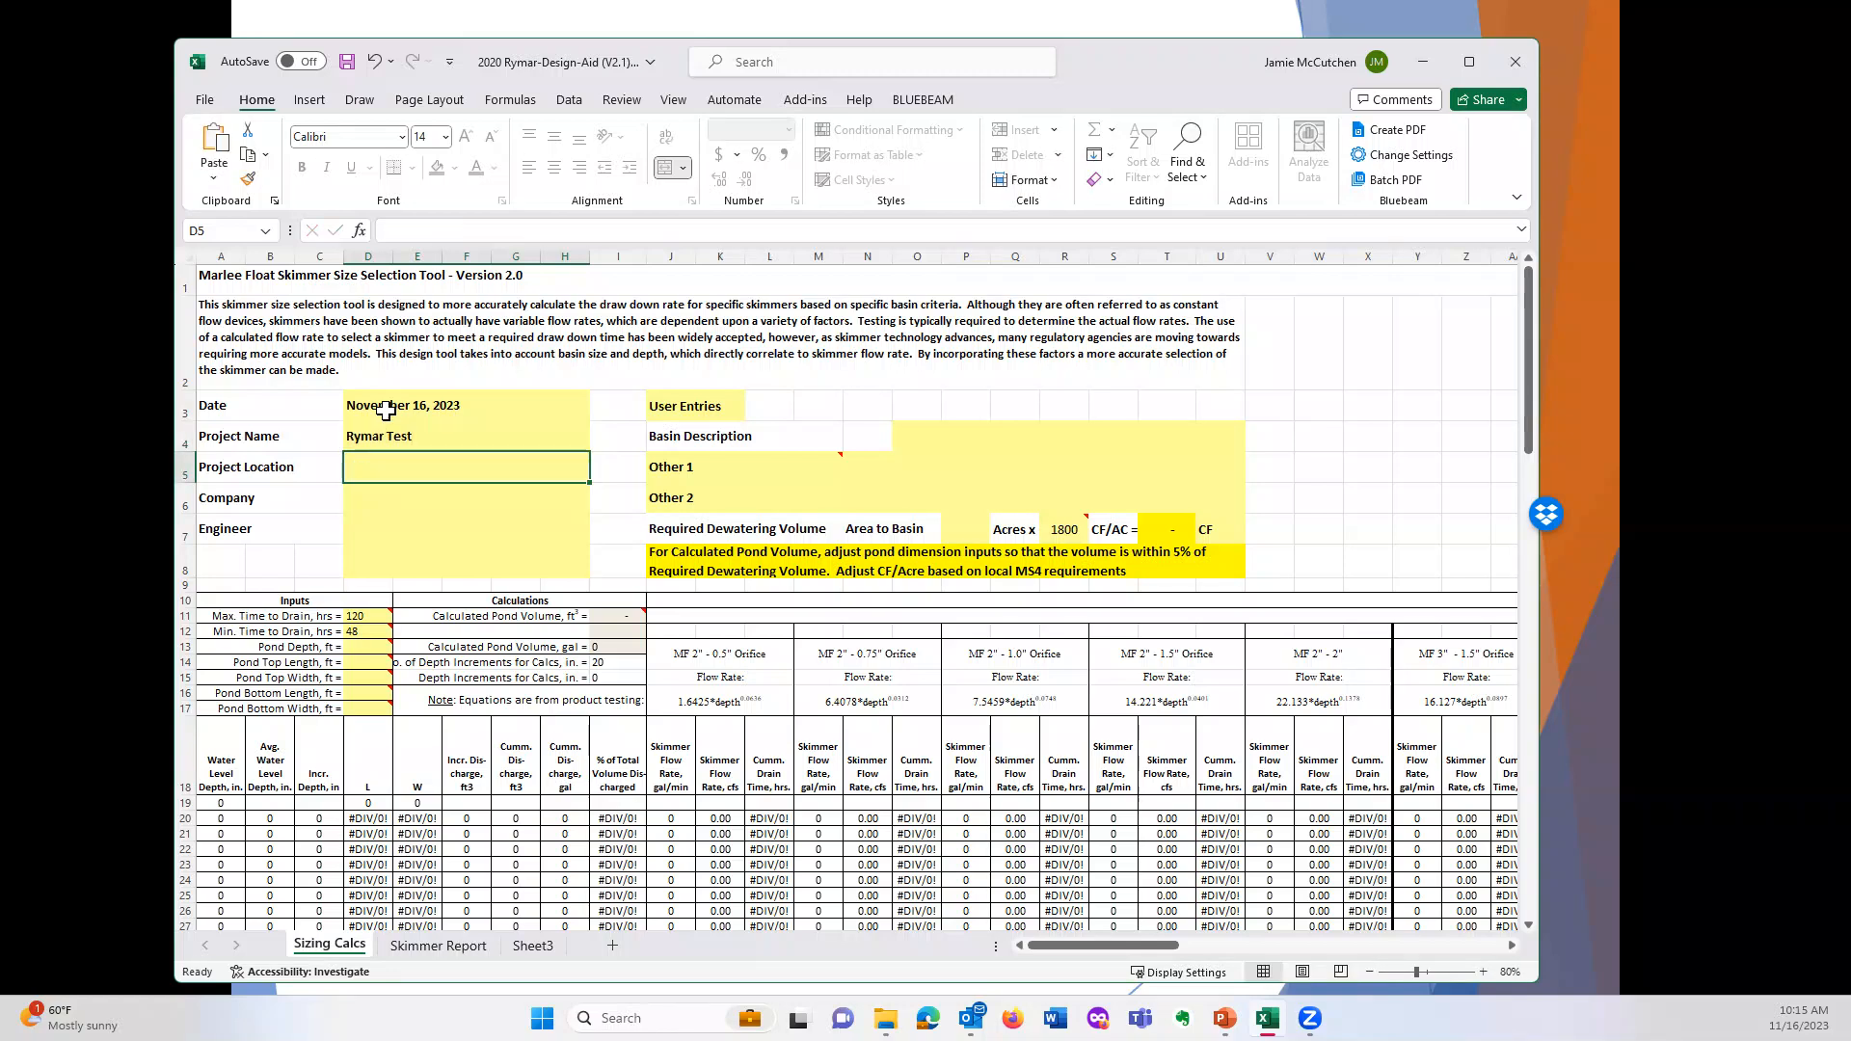
# Step: Enter "Charlotte, NC" as the project location and "Best Engineer in NC" as the company
pyautogui.write('Cha')
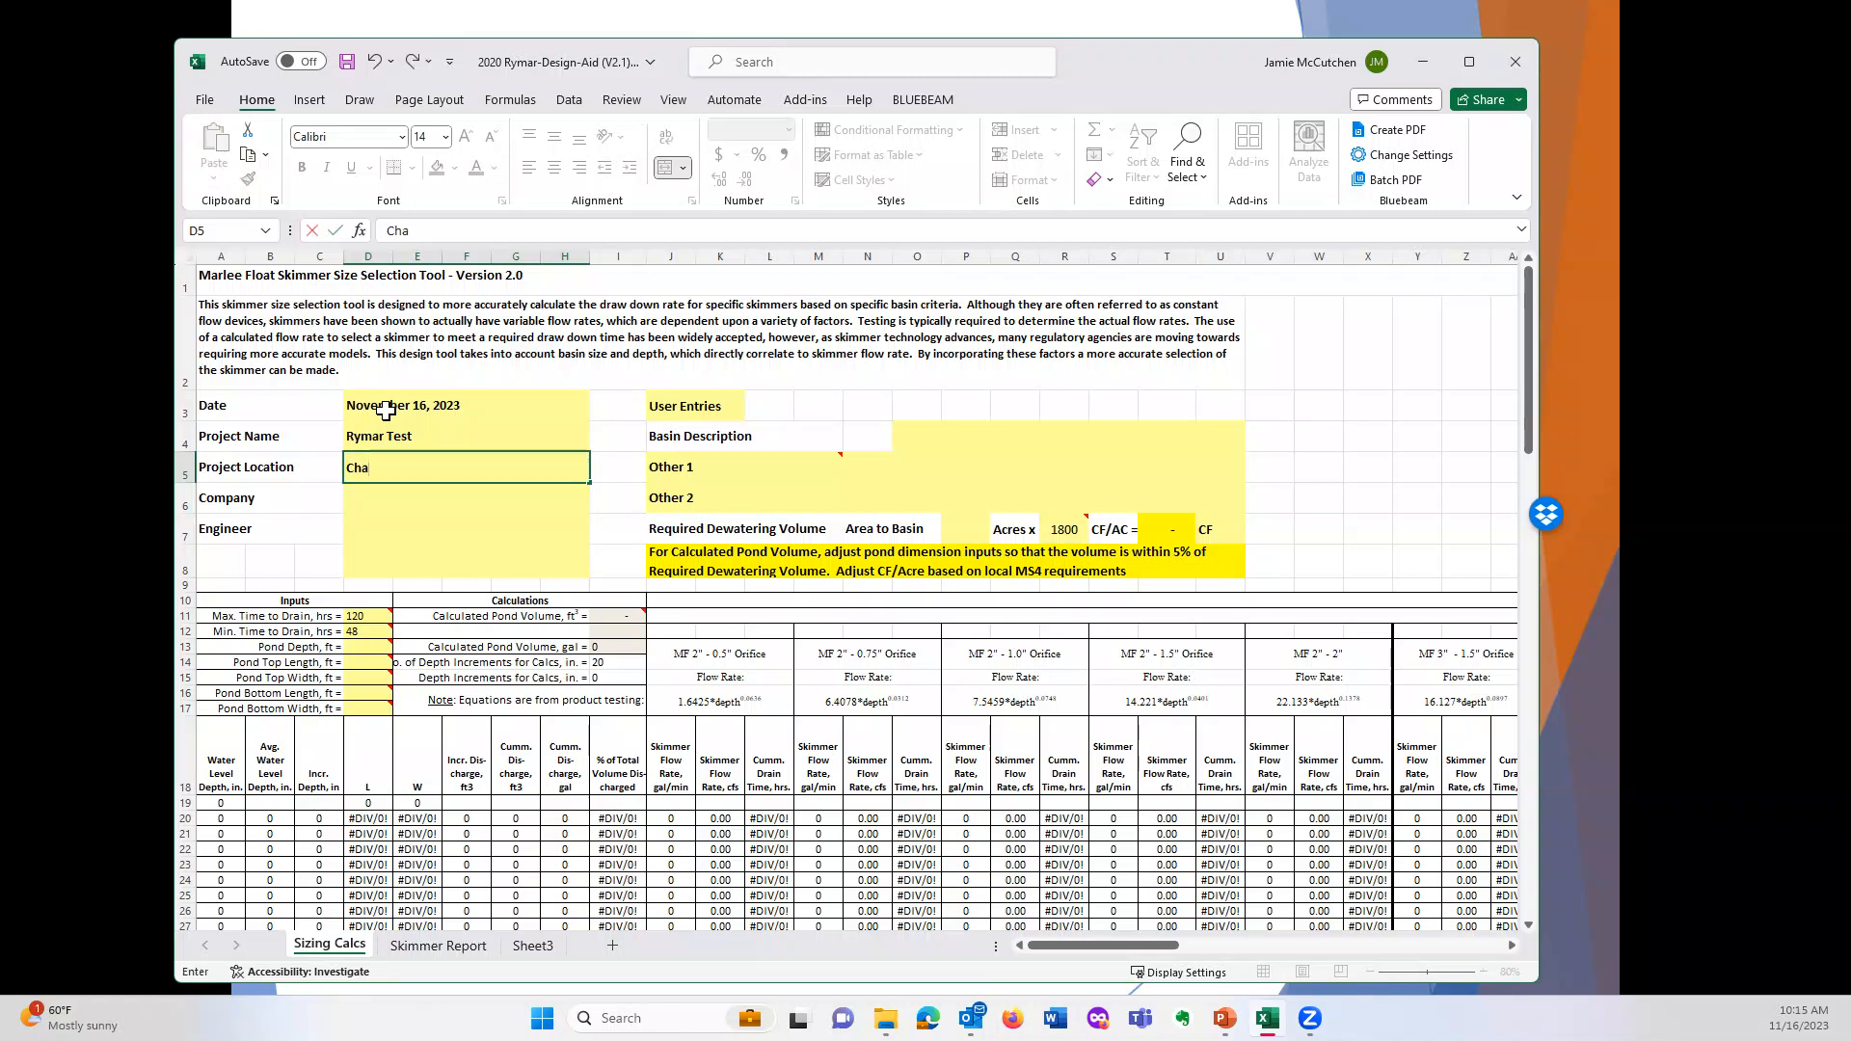
pyautogui.write('rlotte, NC')
pyautogui.press('Return')
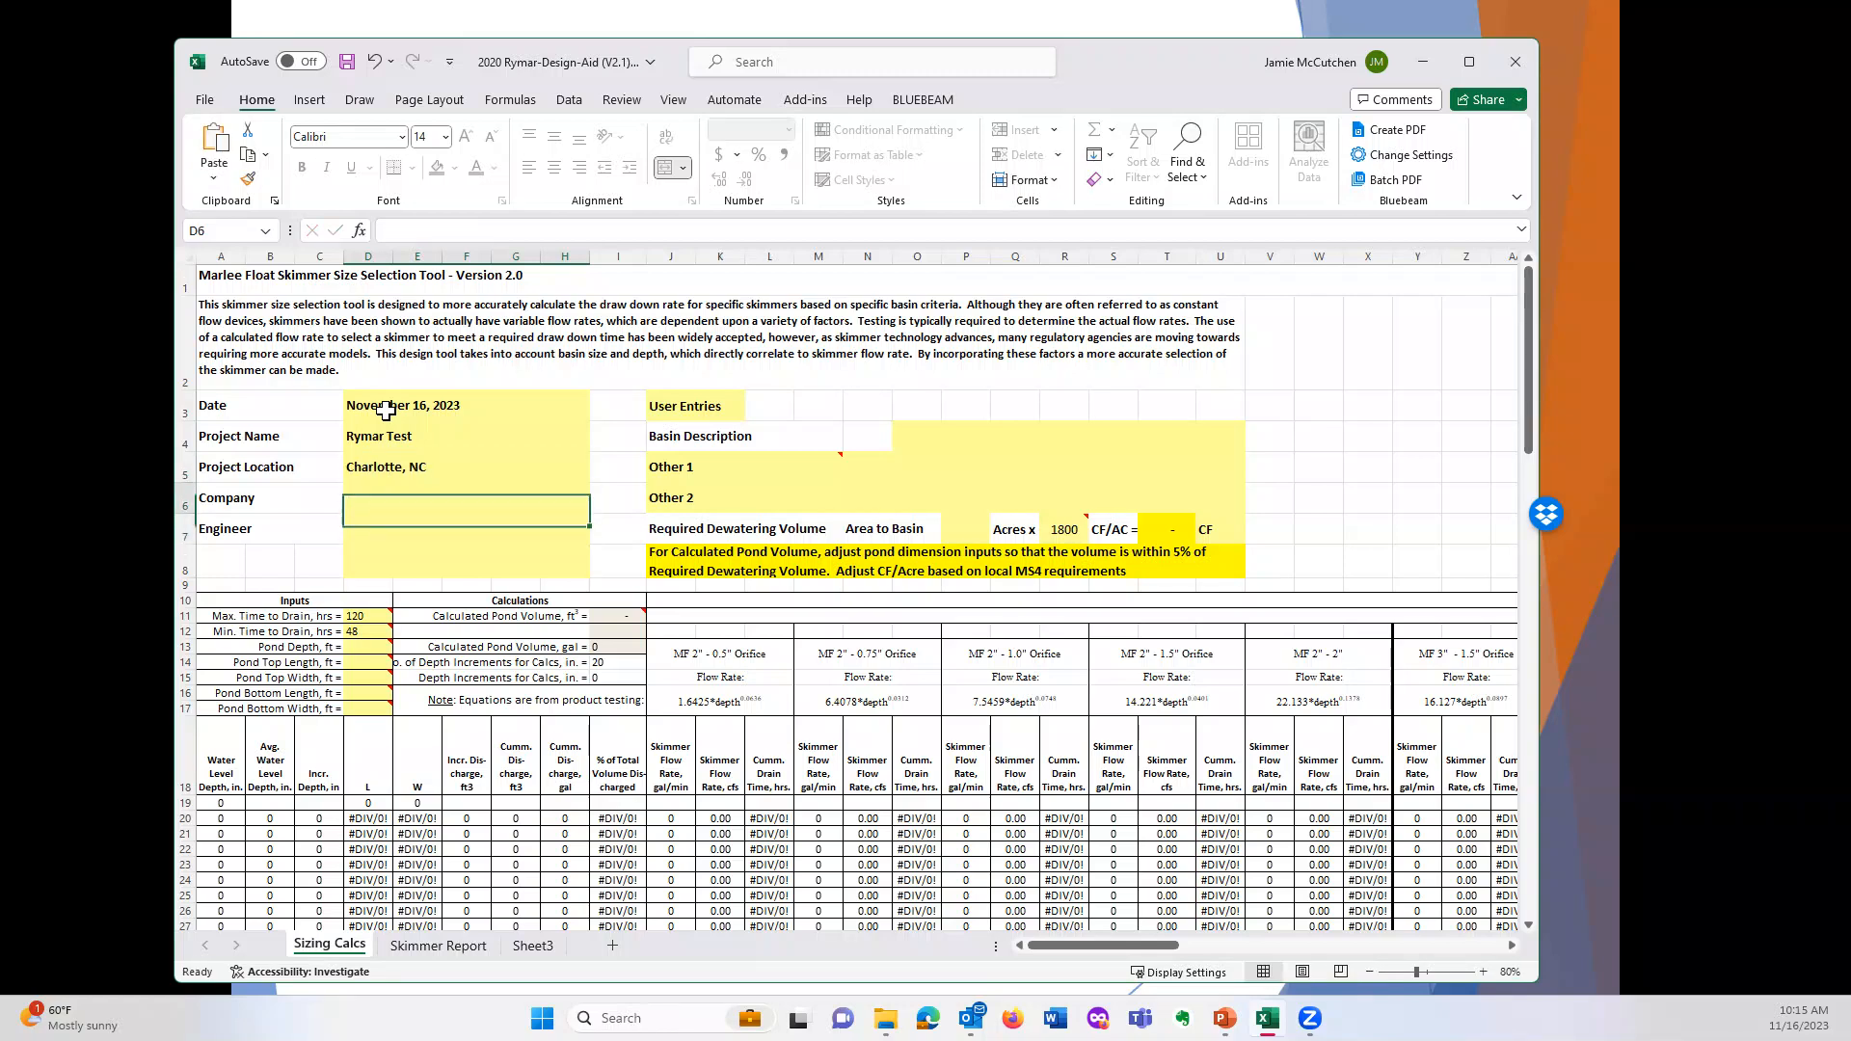
pyautogui.write('Best E')
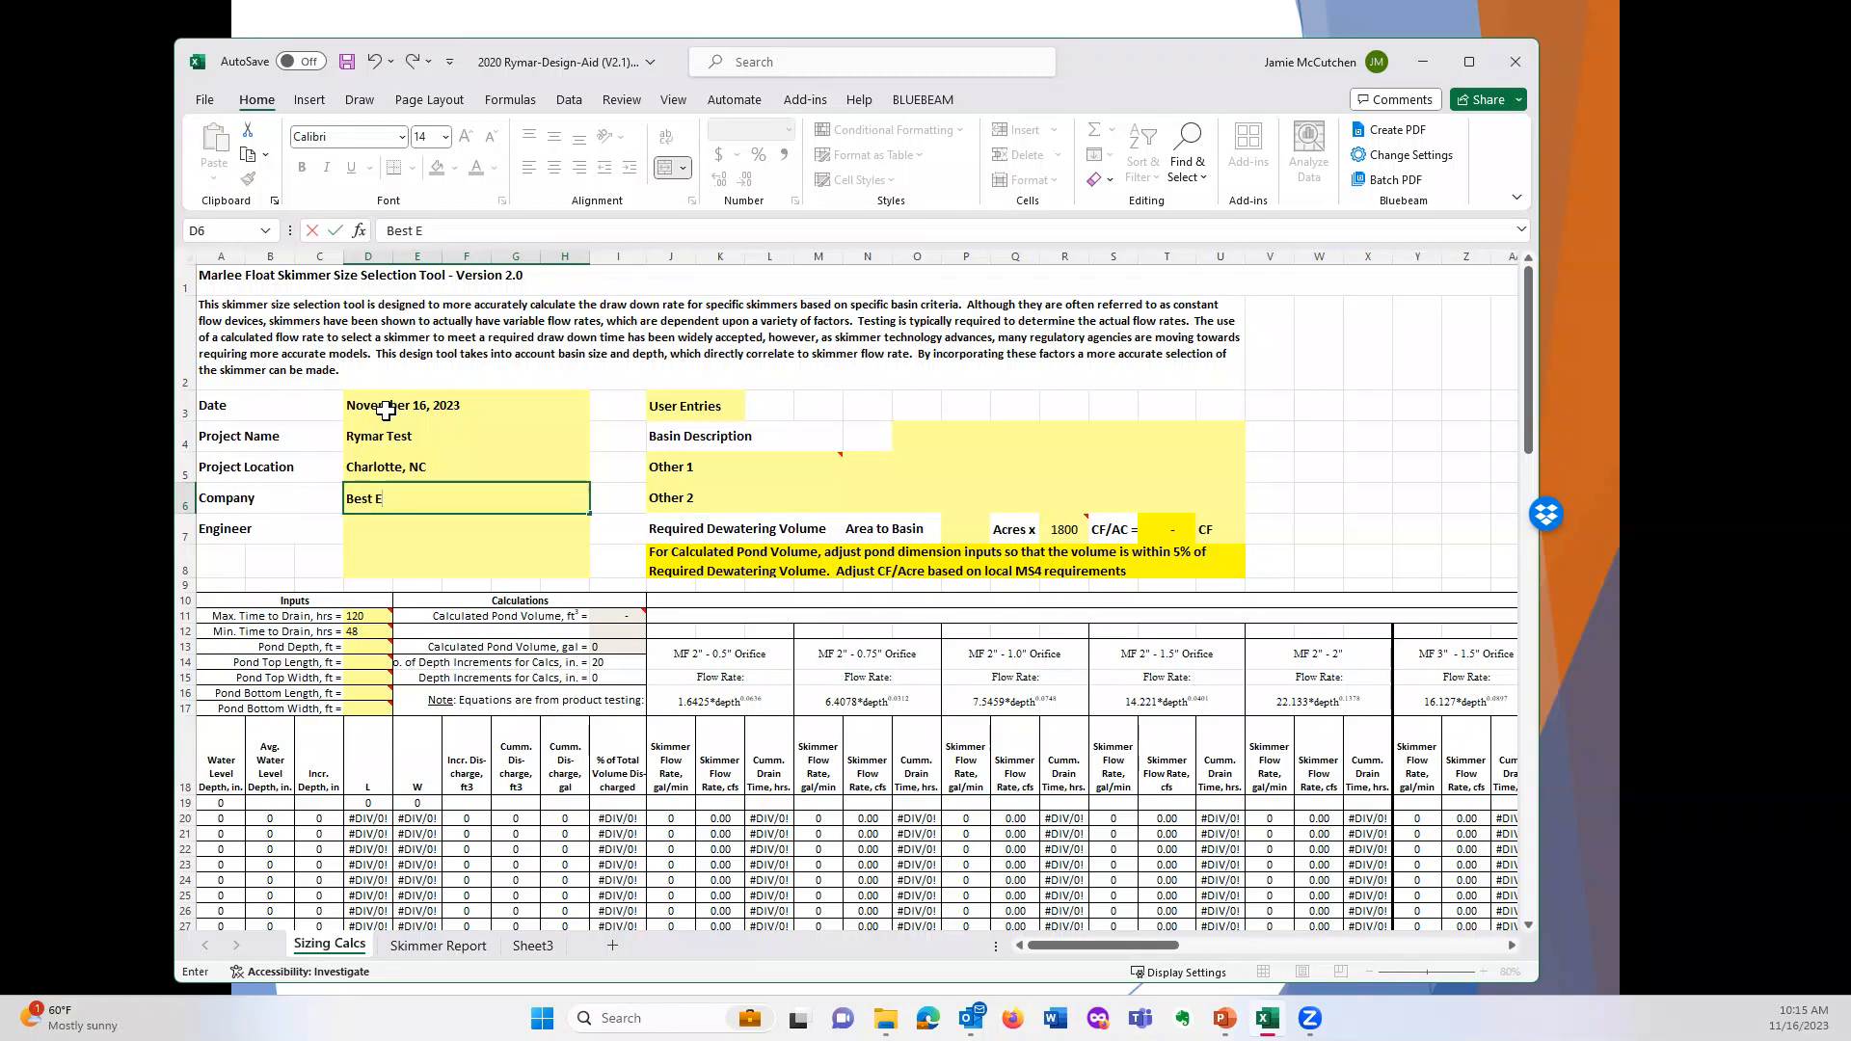
pyautogui.write('ngineer in NC')
pyautogui.press('Return')
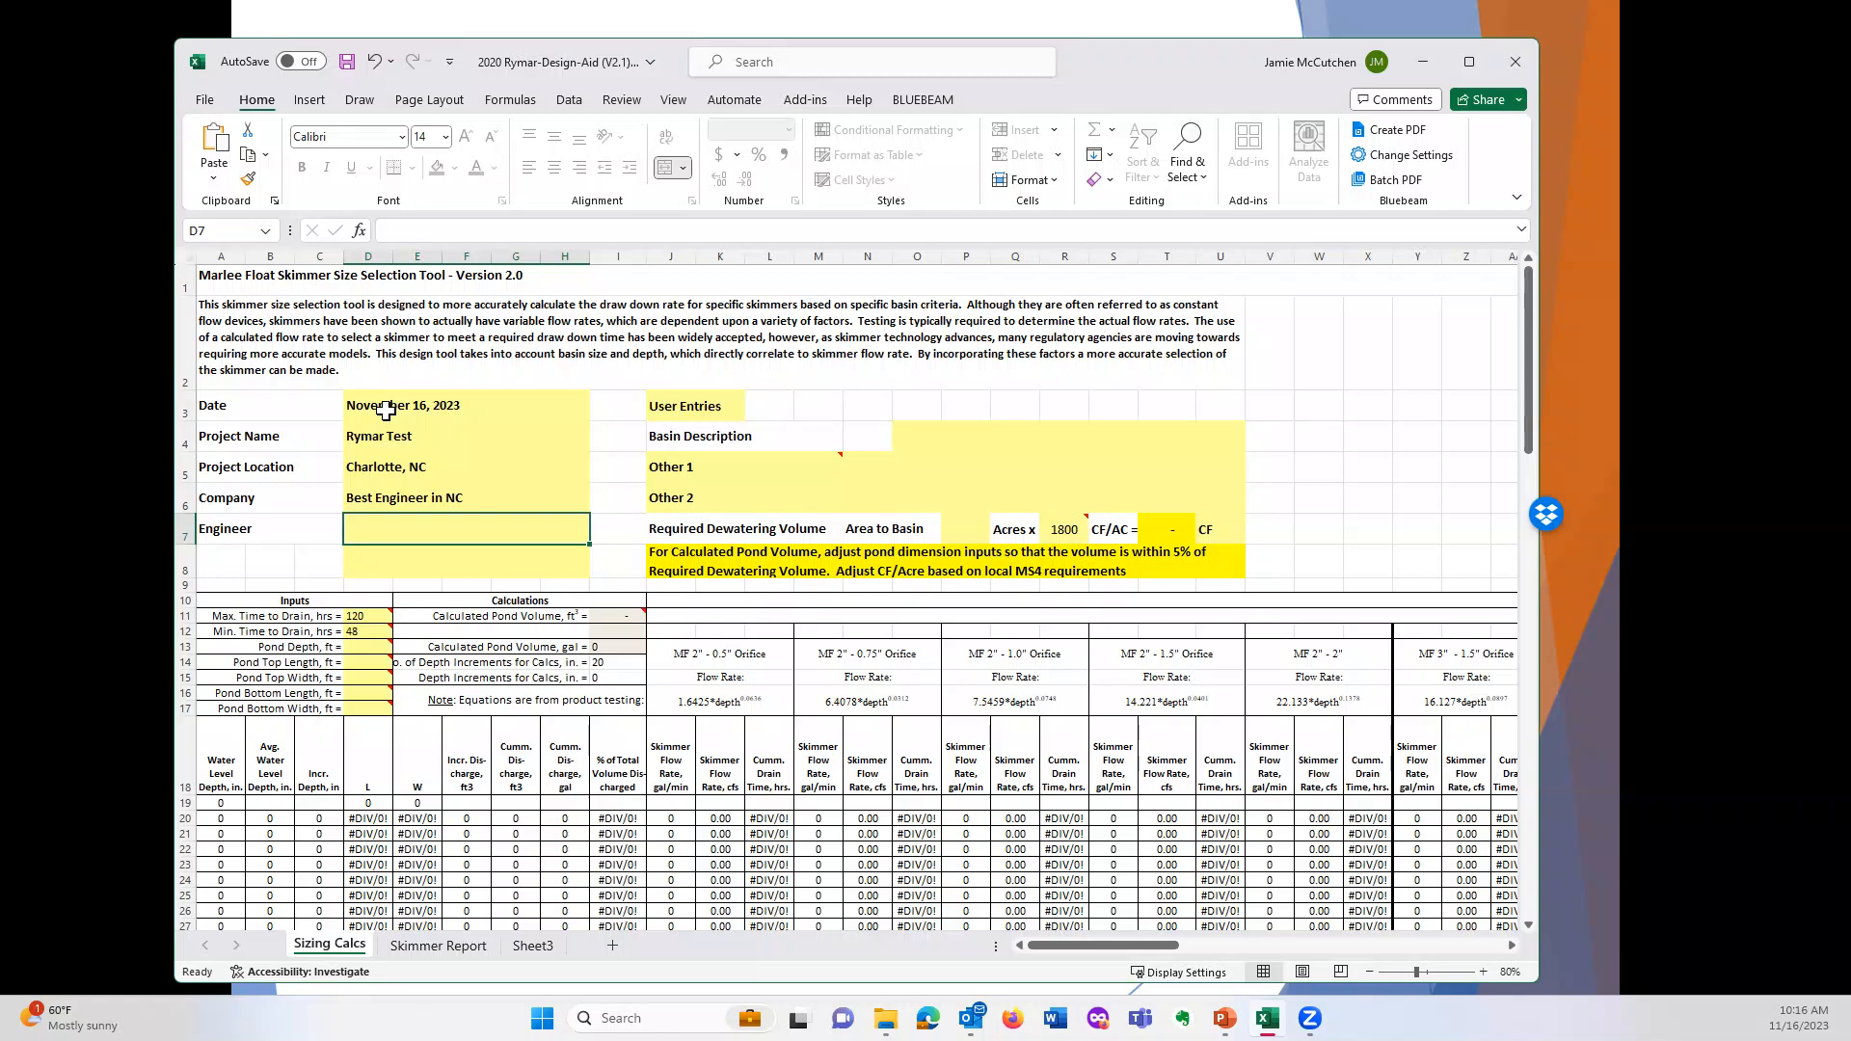
# Step: Fill in the engineer's name and enter "Sediment Basin1" as the basin description
pyautogui.write('Joe Engineer')
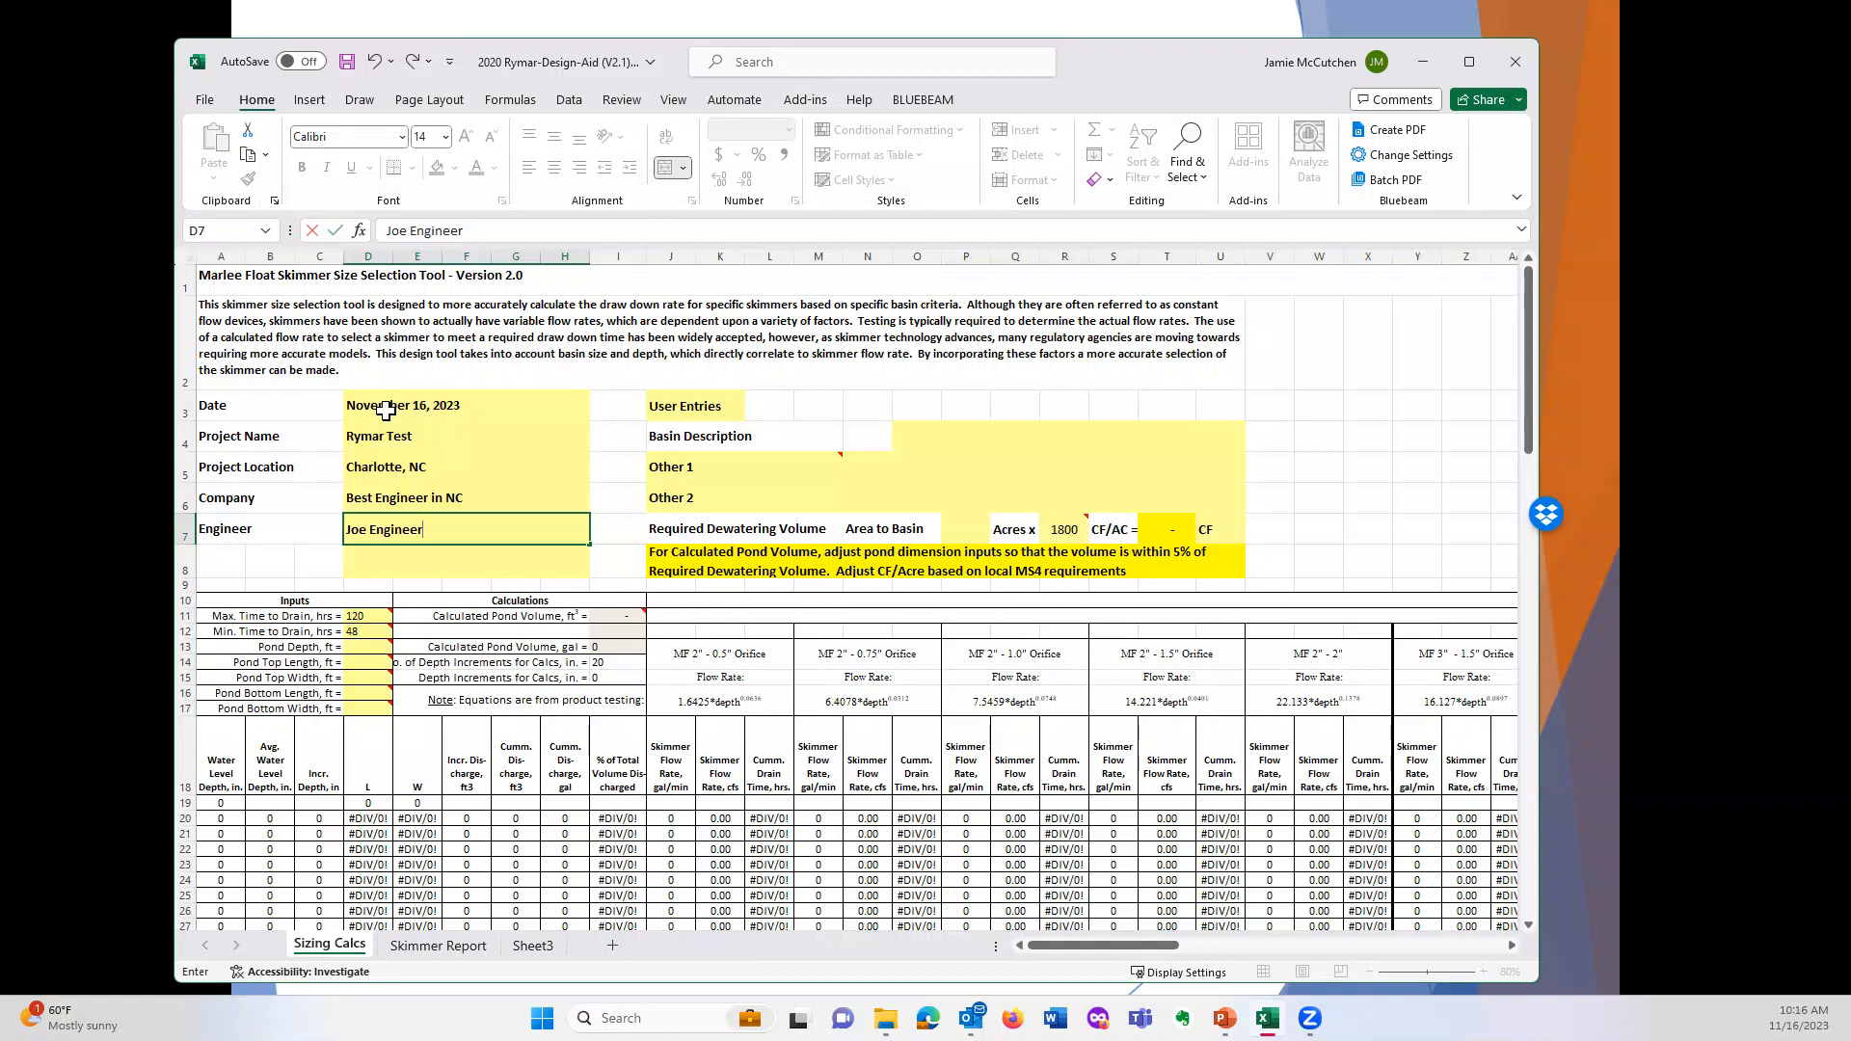
pyautogui.click(980, 441)
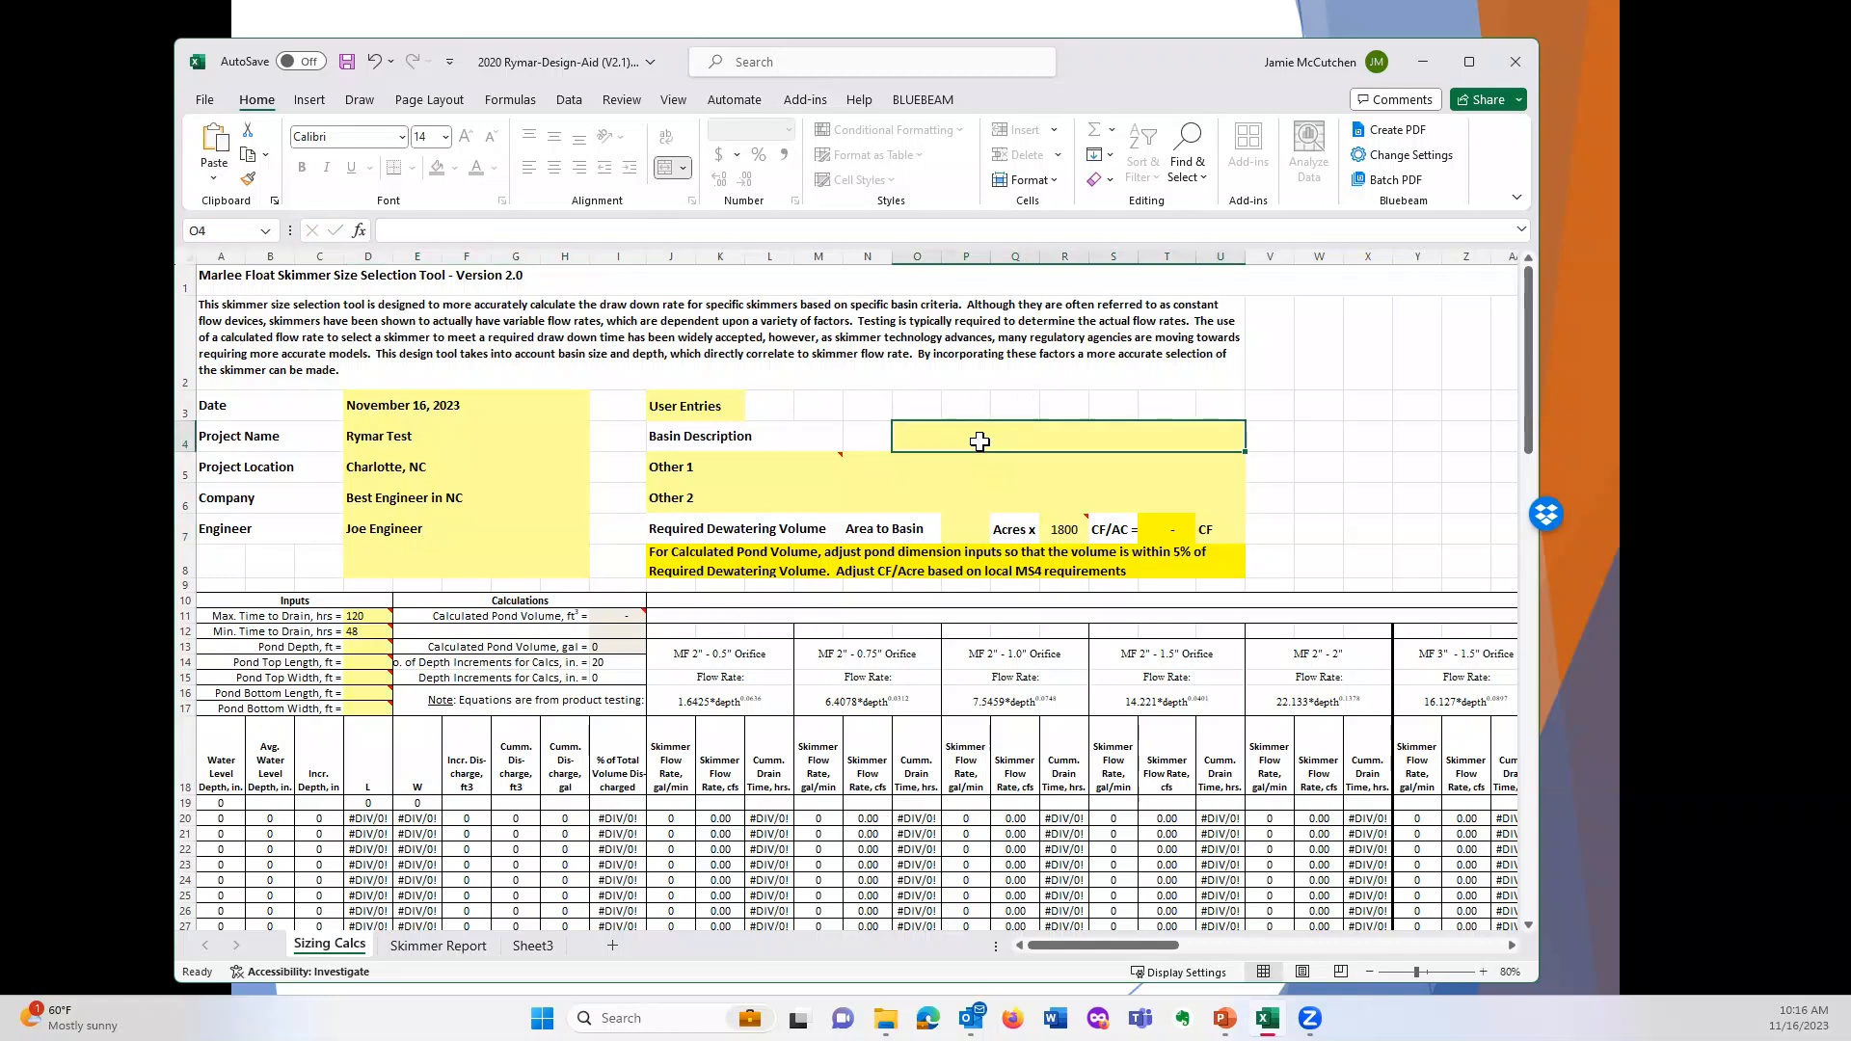
pyautogui.write('Sedminet ')
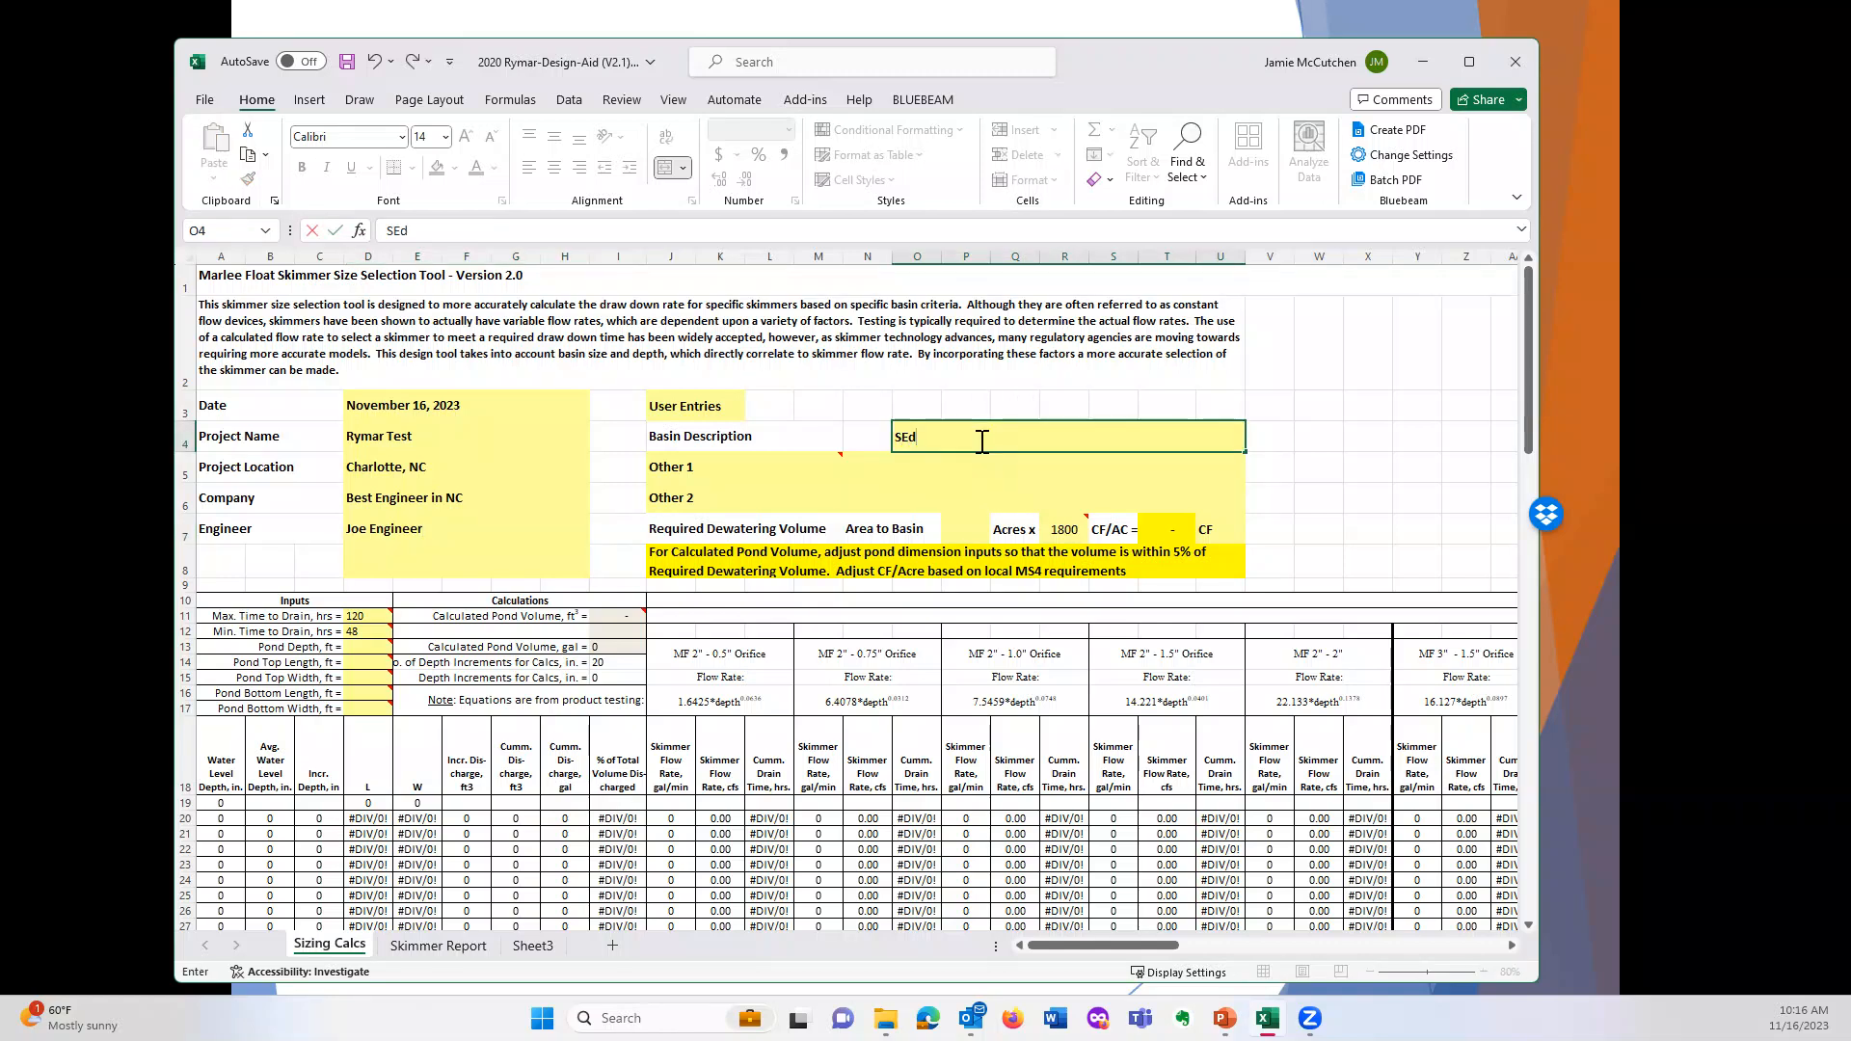
pyautogui.write('B')
pyautogui.press('BackSpace')
pyautogui.press('BackSpace')
pyautogui.press('BackSpace')
pyautogui.write('iment Basin')
pyautogui.press('Return')
pyautogui.press('Return')
pyautogui.press('Return')
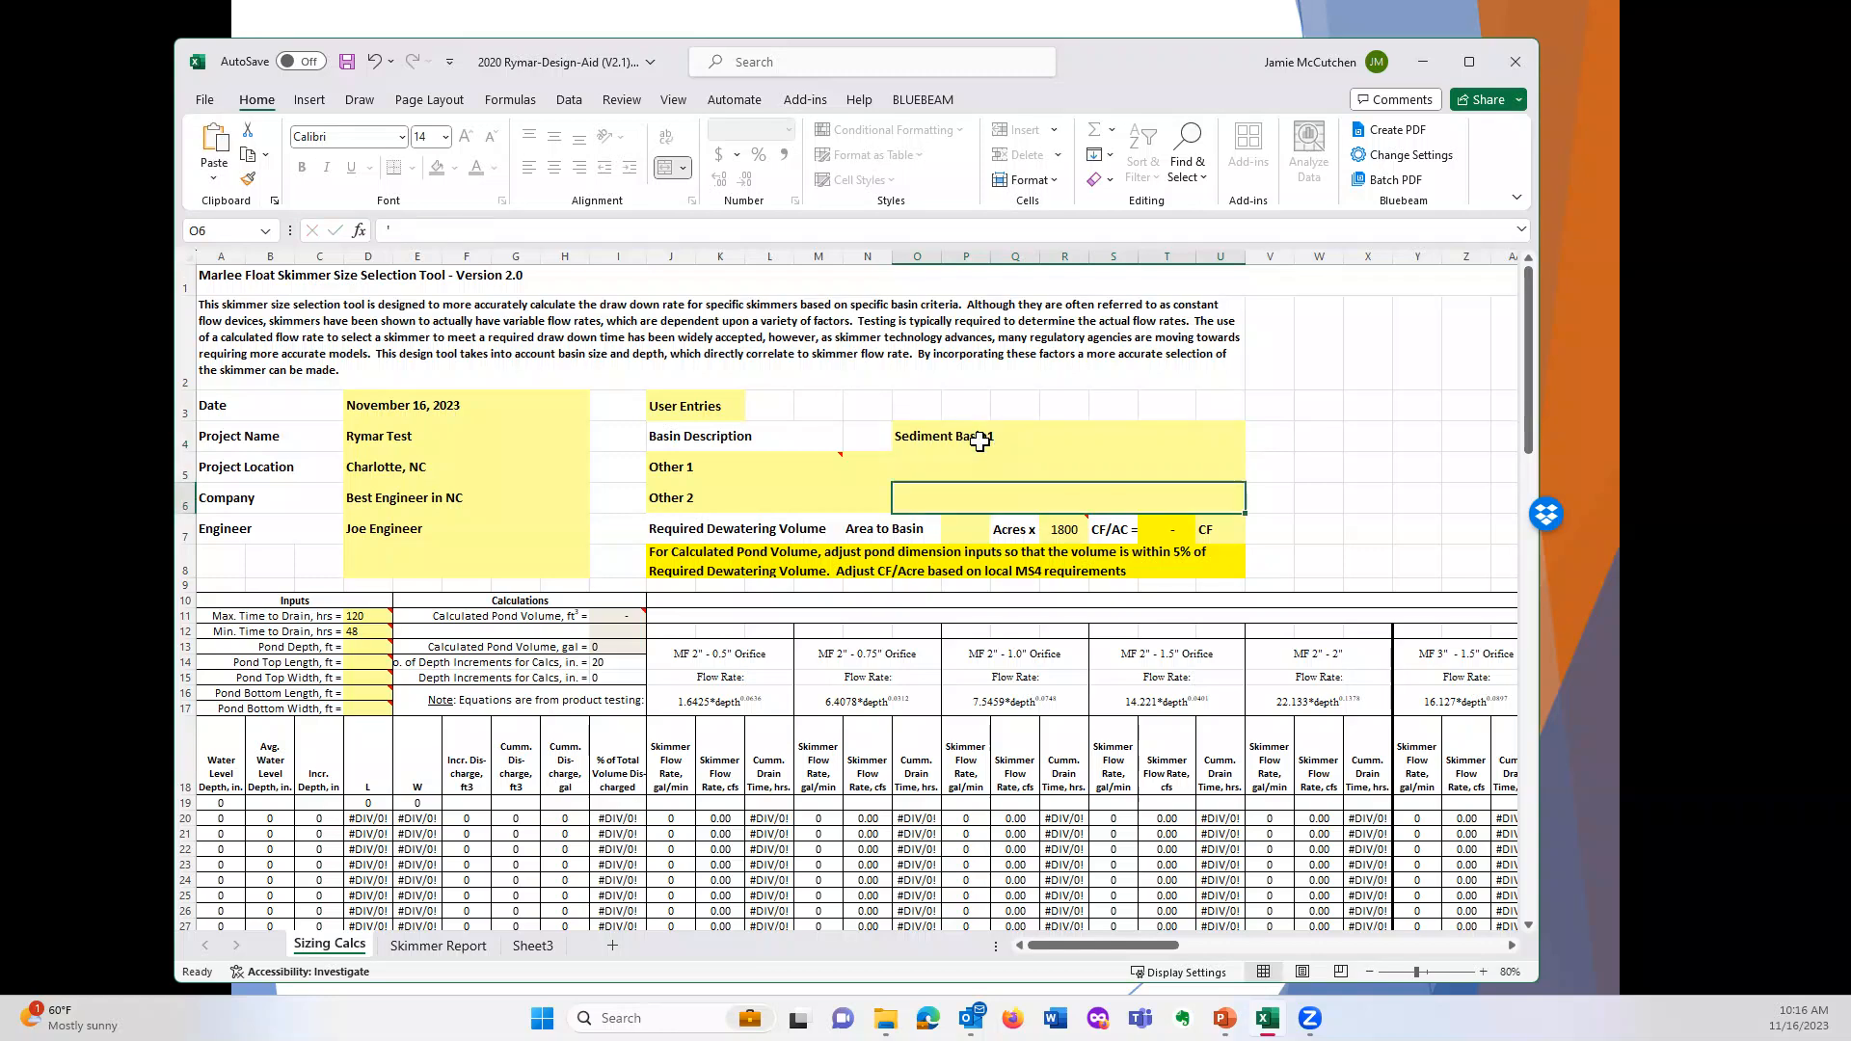
# Step: Set the area draining to the basin to 7.5 acres for the required dewatering volume
pyautogui.click(1068, 529)
pyautogui.click(968, 529)
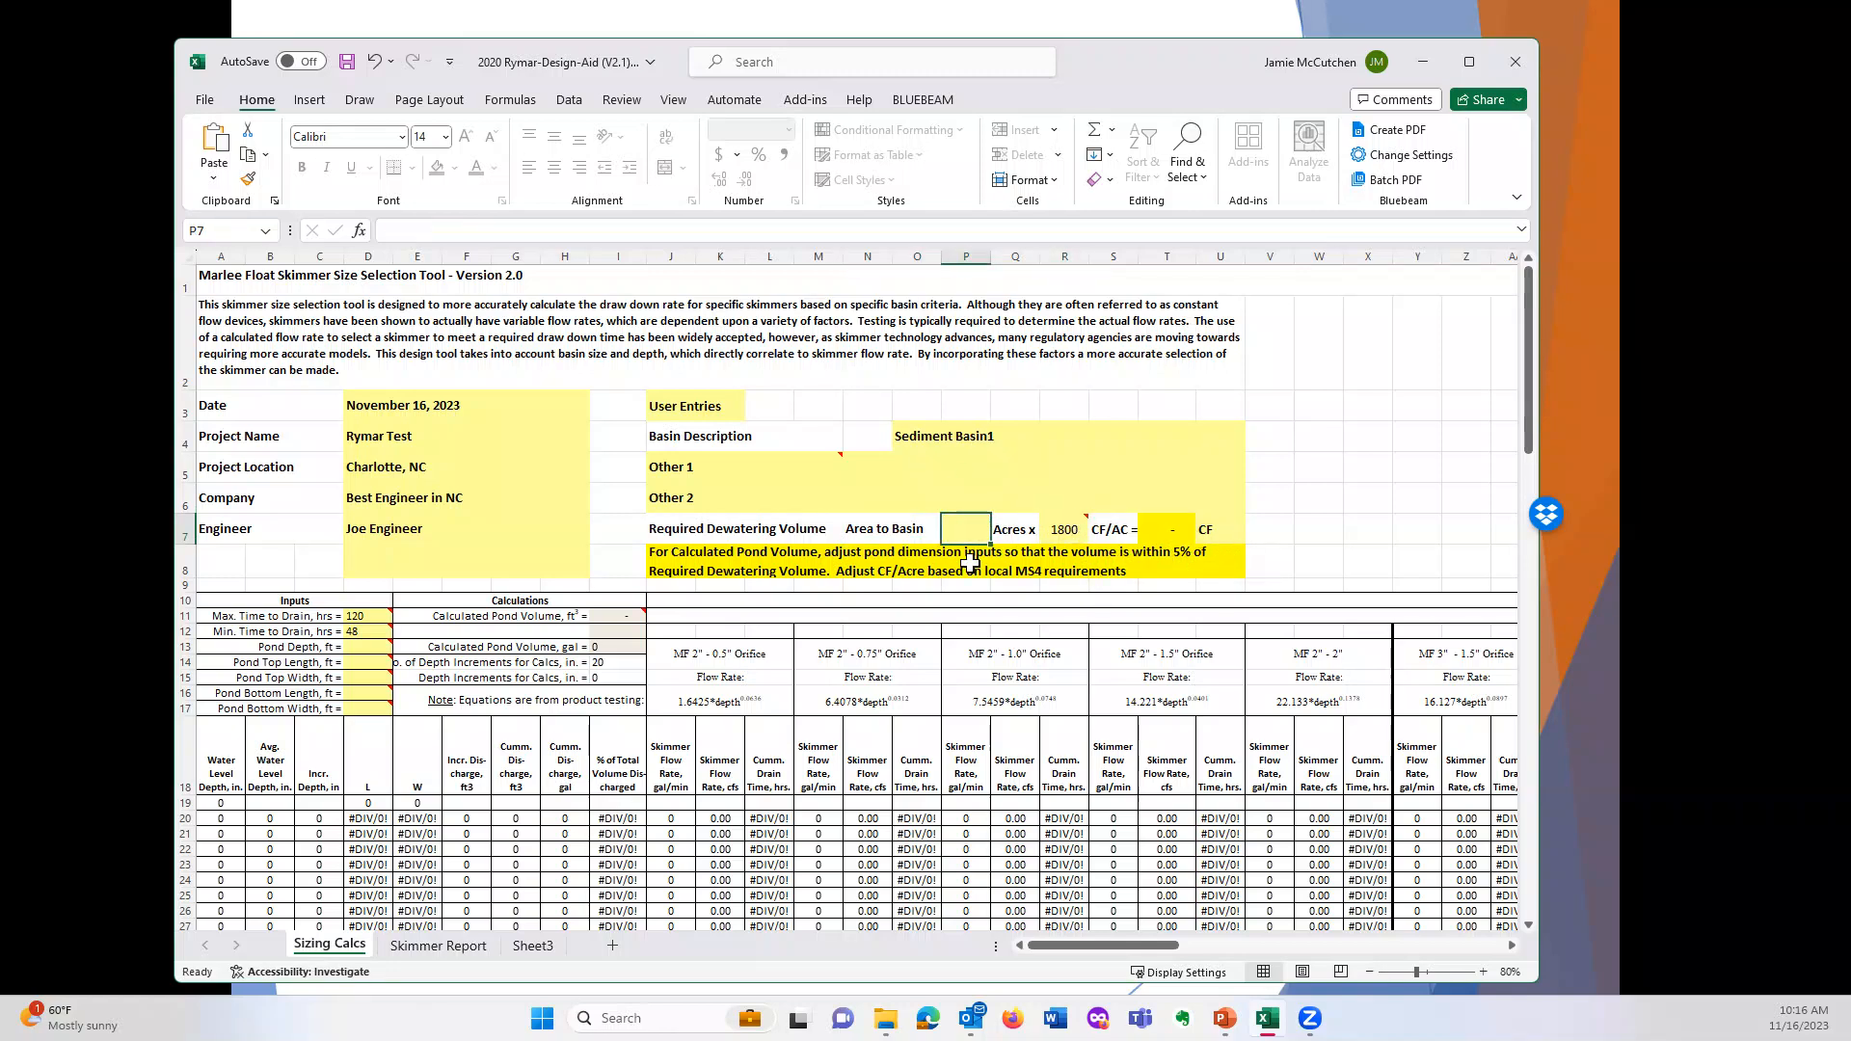
pyautogui.write('7.5')
pyautogui.press('Return')
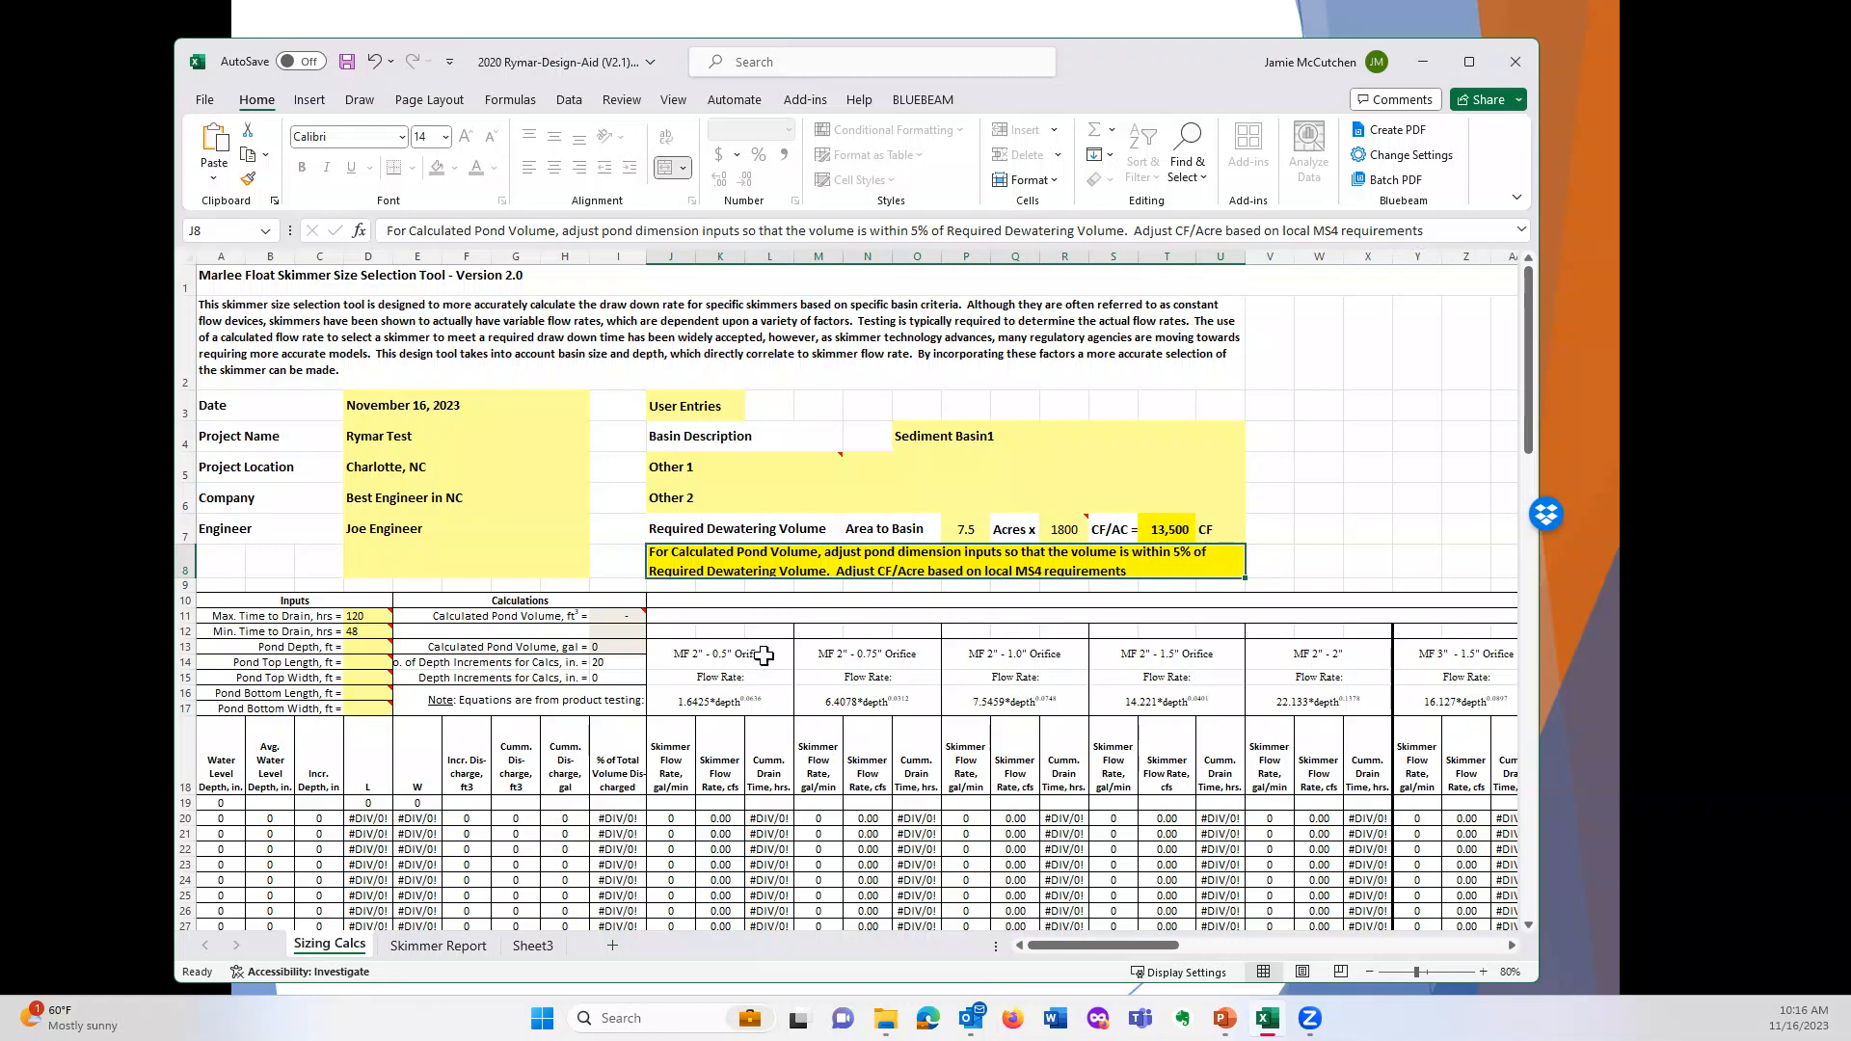
# Step: Set the pond depth to 4 ft, the pond top length to 200 ft and the top width to 50 ft
pyautogui.moveTo(363, 618)
pyautogui.click(363, 648)
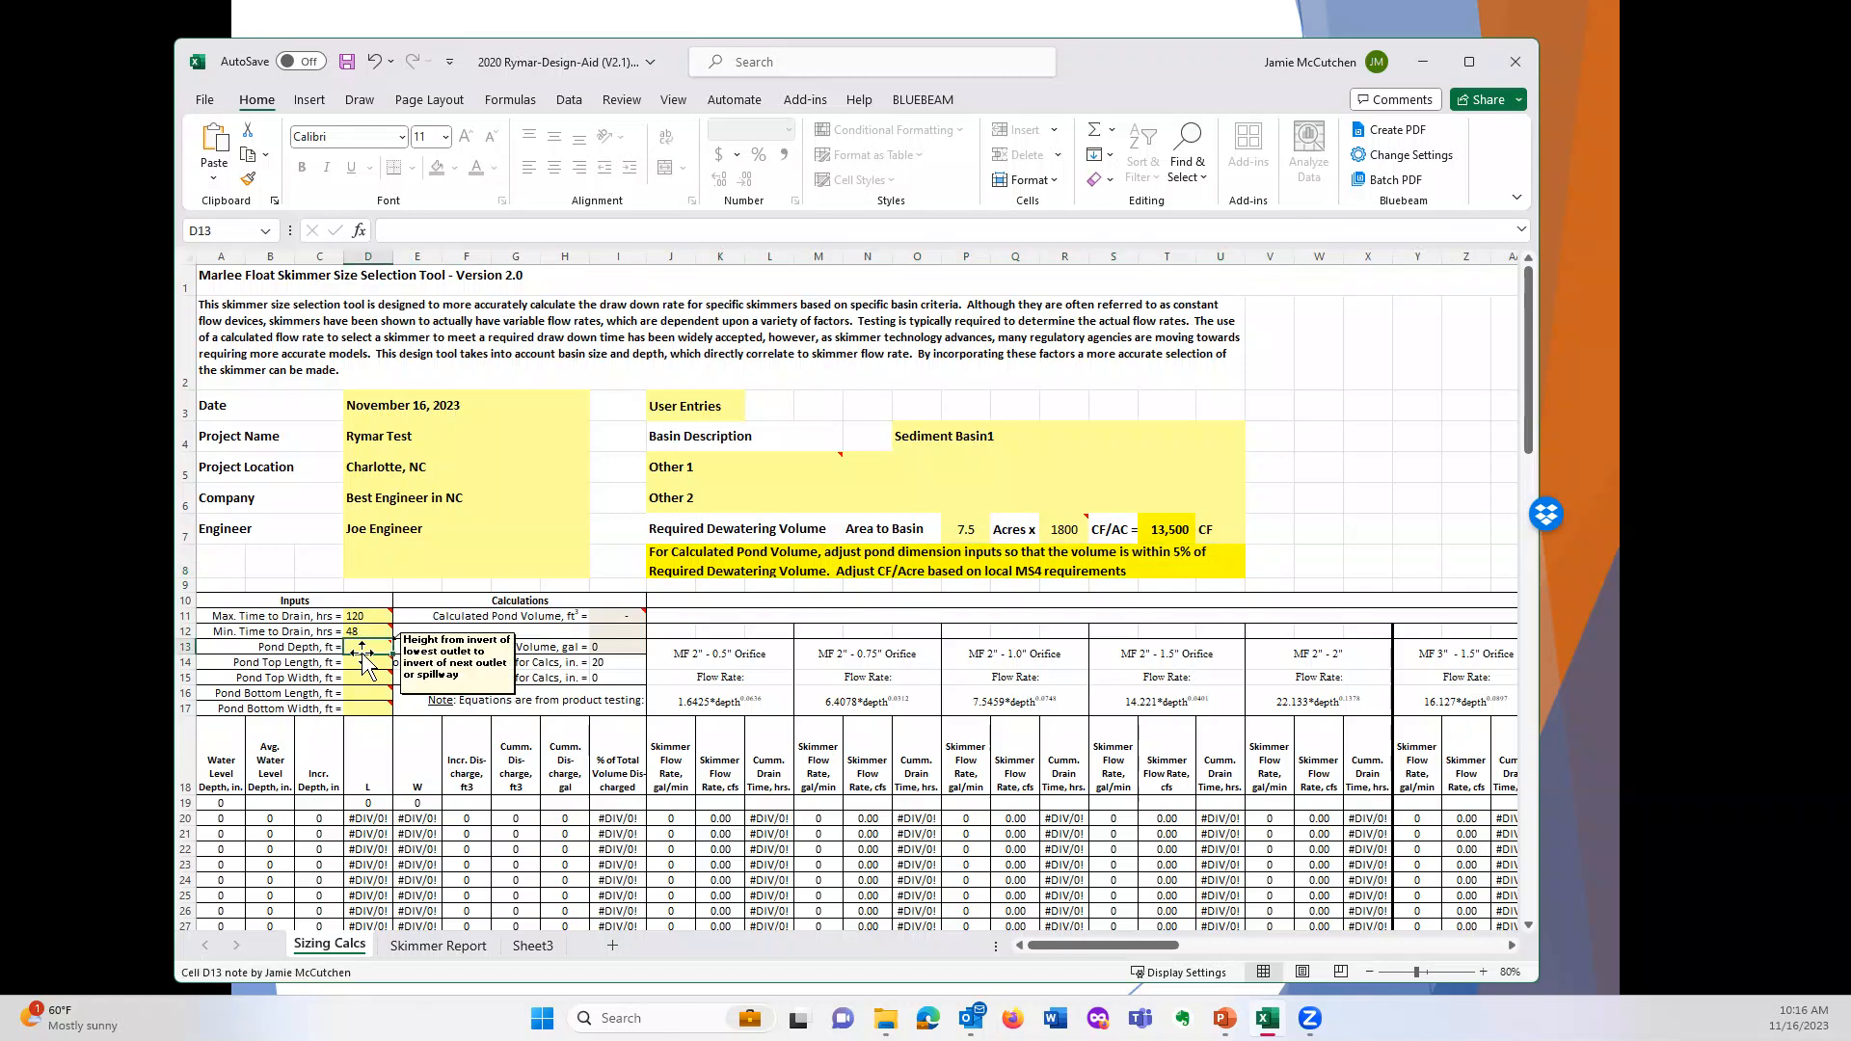
pyautogui.moveTo(343, 664)
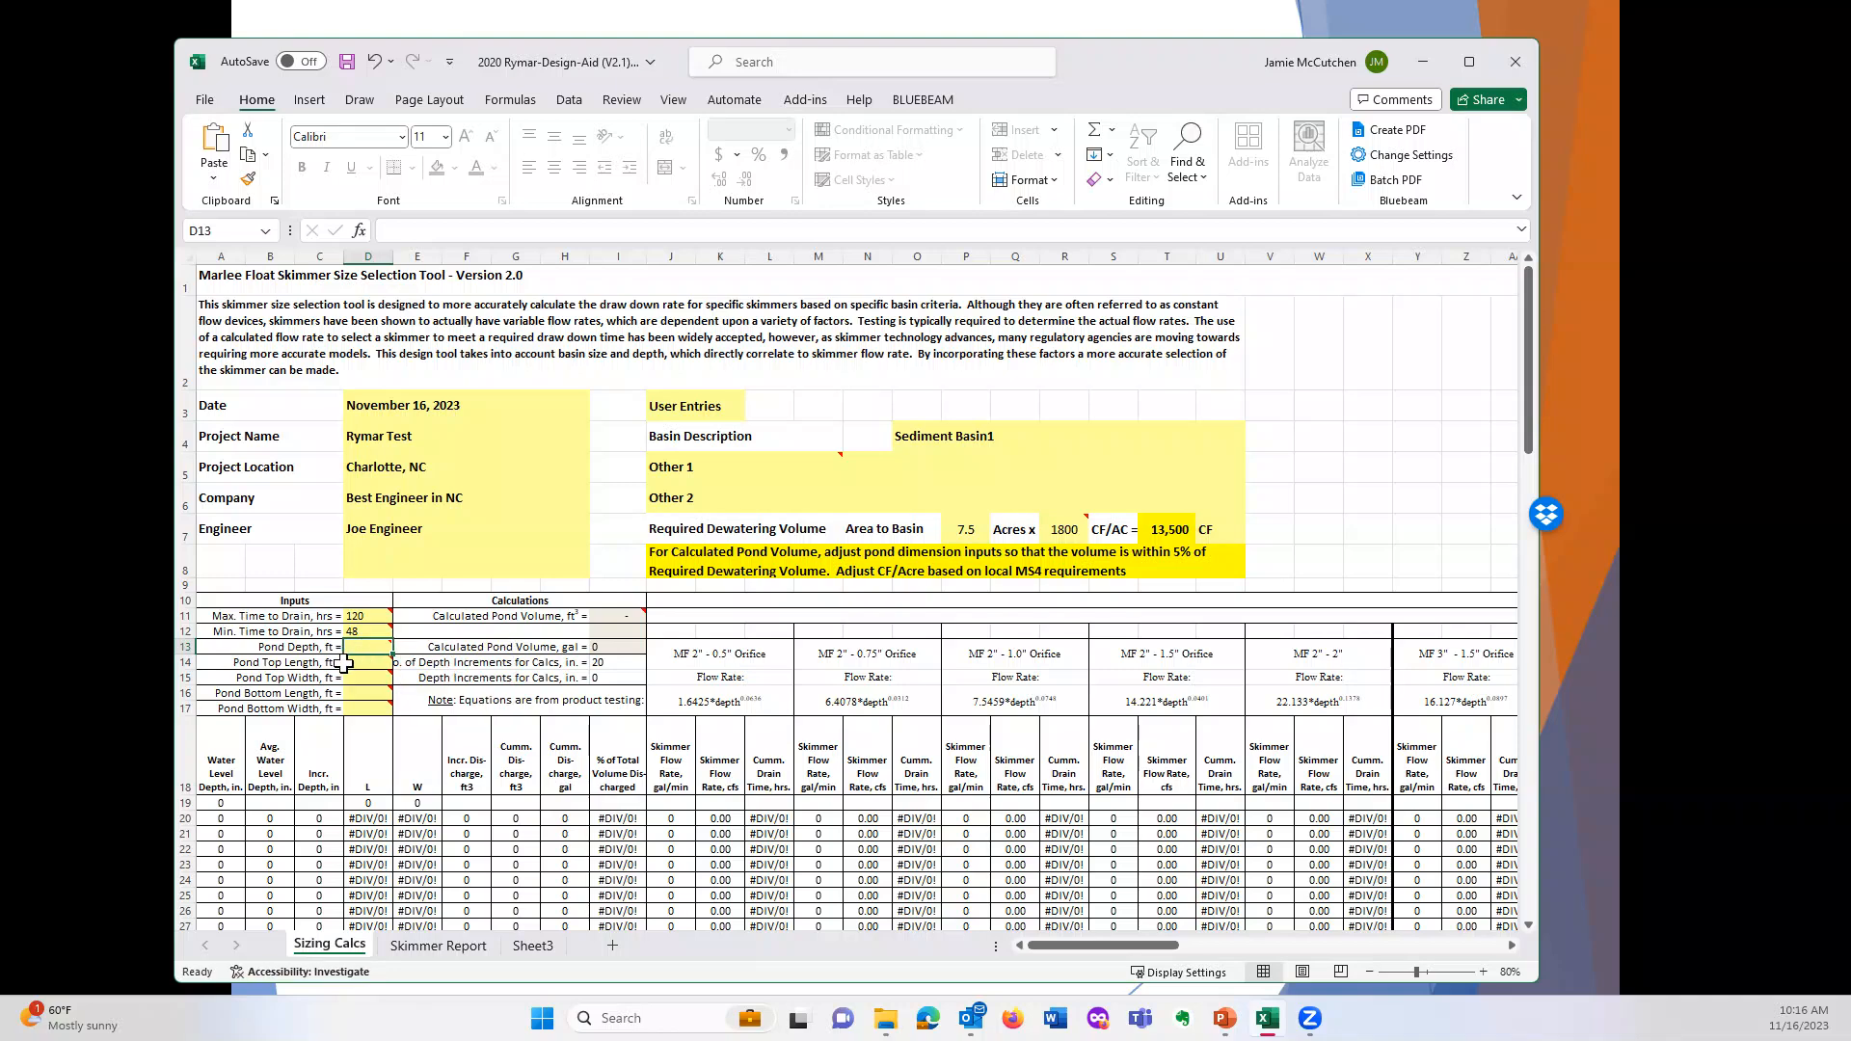
pyautogui.write('4')
pyautogui.press('Return')
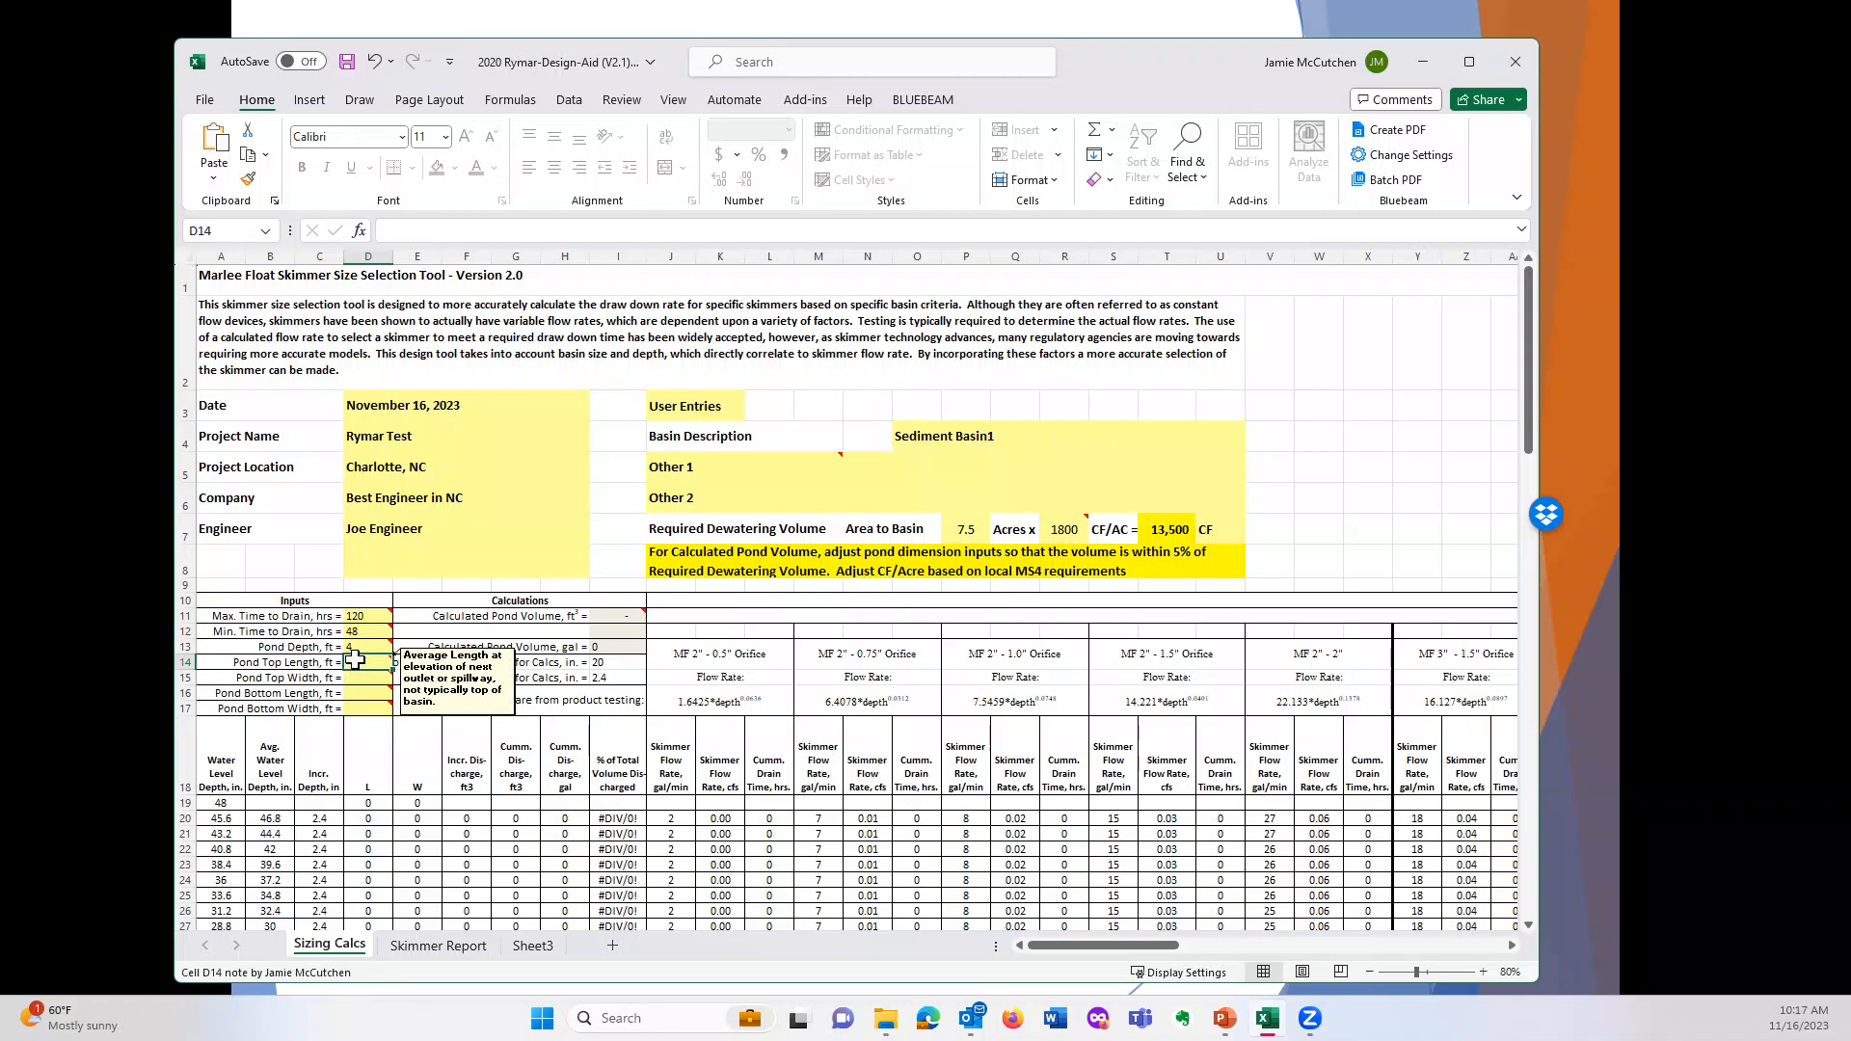
pyautogui.write('200')
pyautogui.press('Return')
pyautogui.write('50')
pyautogui.press('Return')
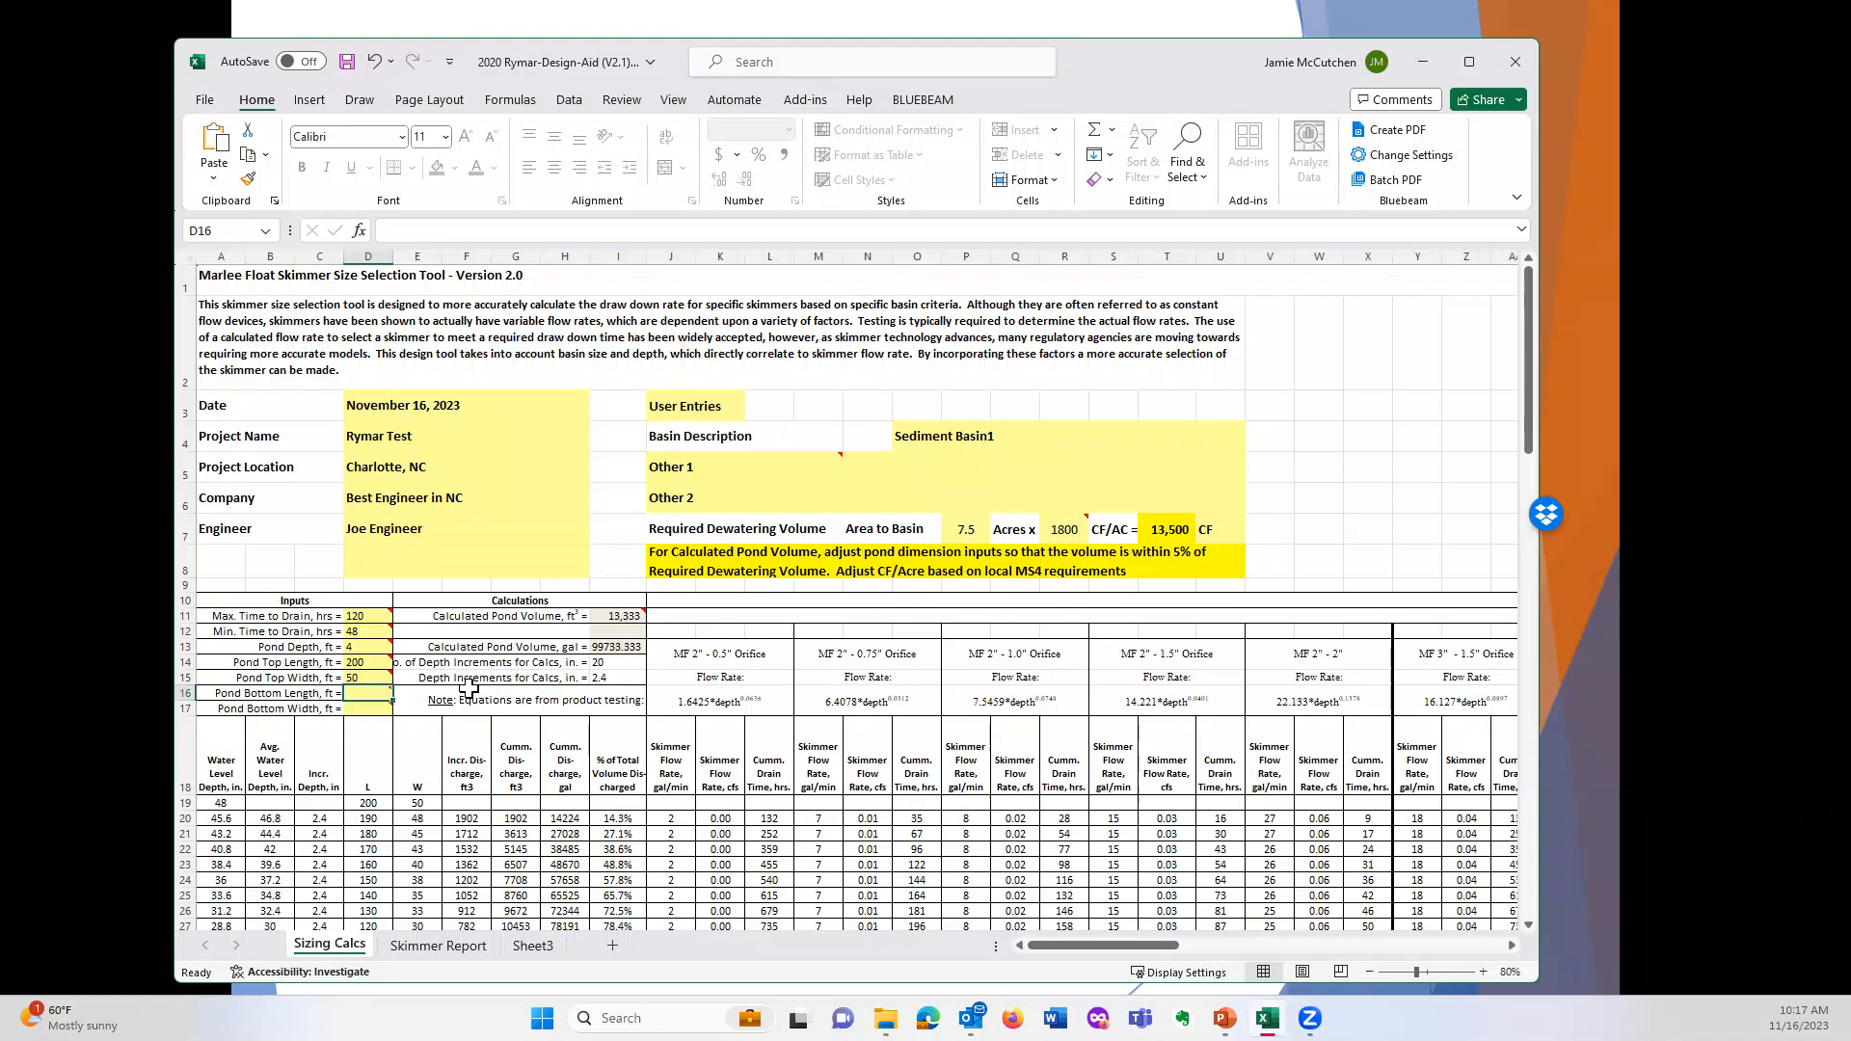
# Step: Set the pond bottom length to 180 ft and the pond bottom width to 34 ft
pyautogui.write('18')
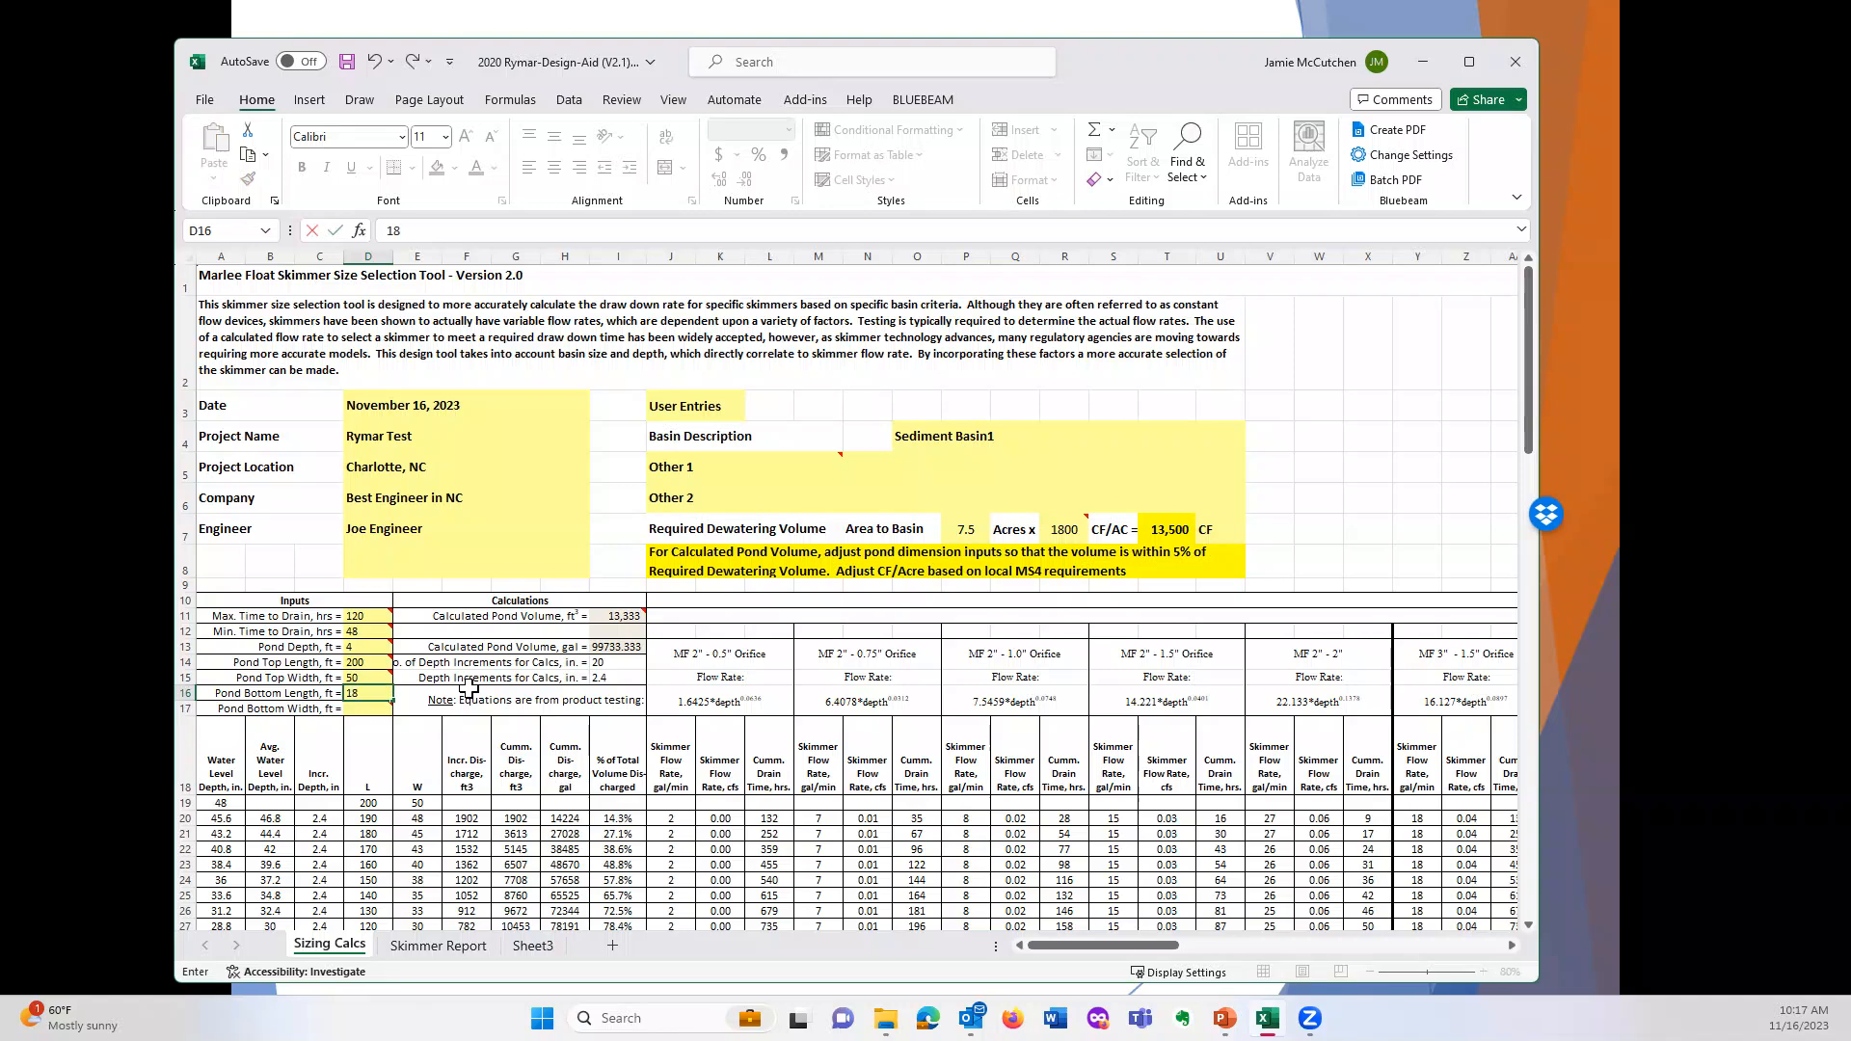
pyautogui.write('0')
pyautogui.press('Return')
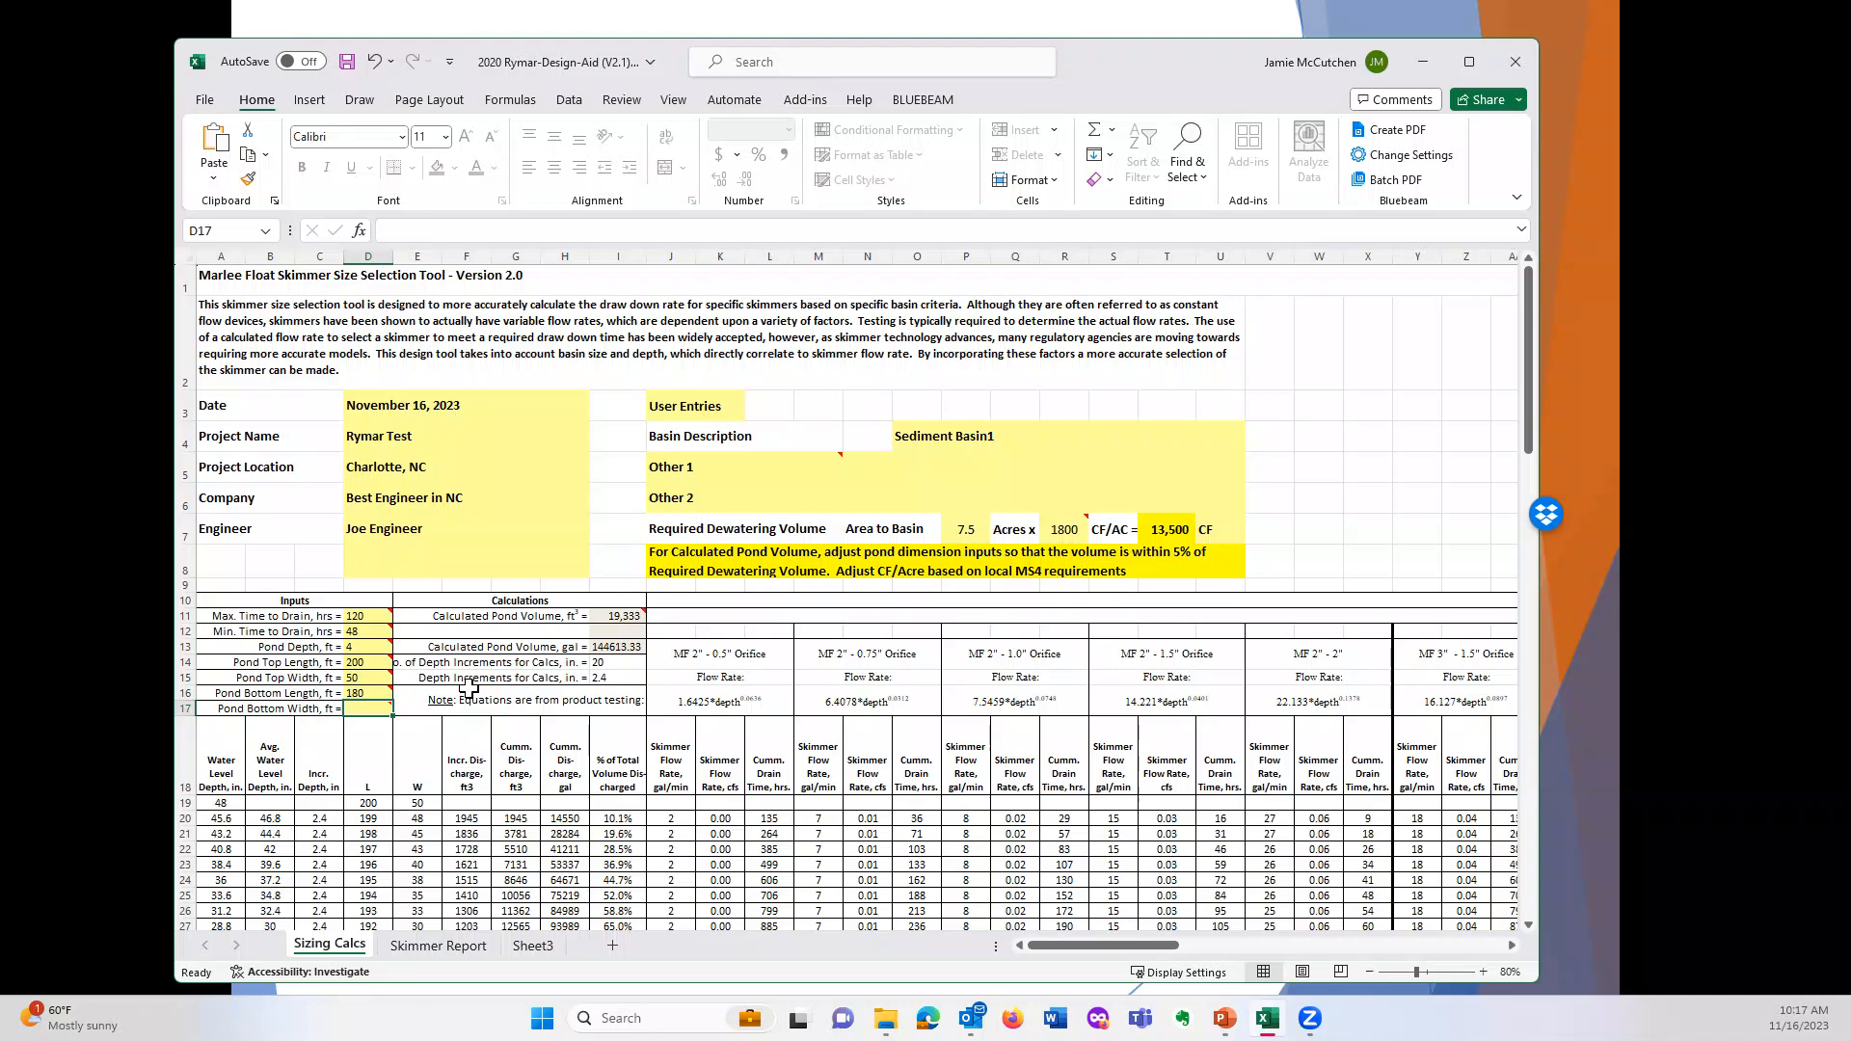
pyautogui.write('34')
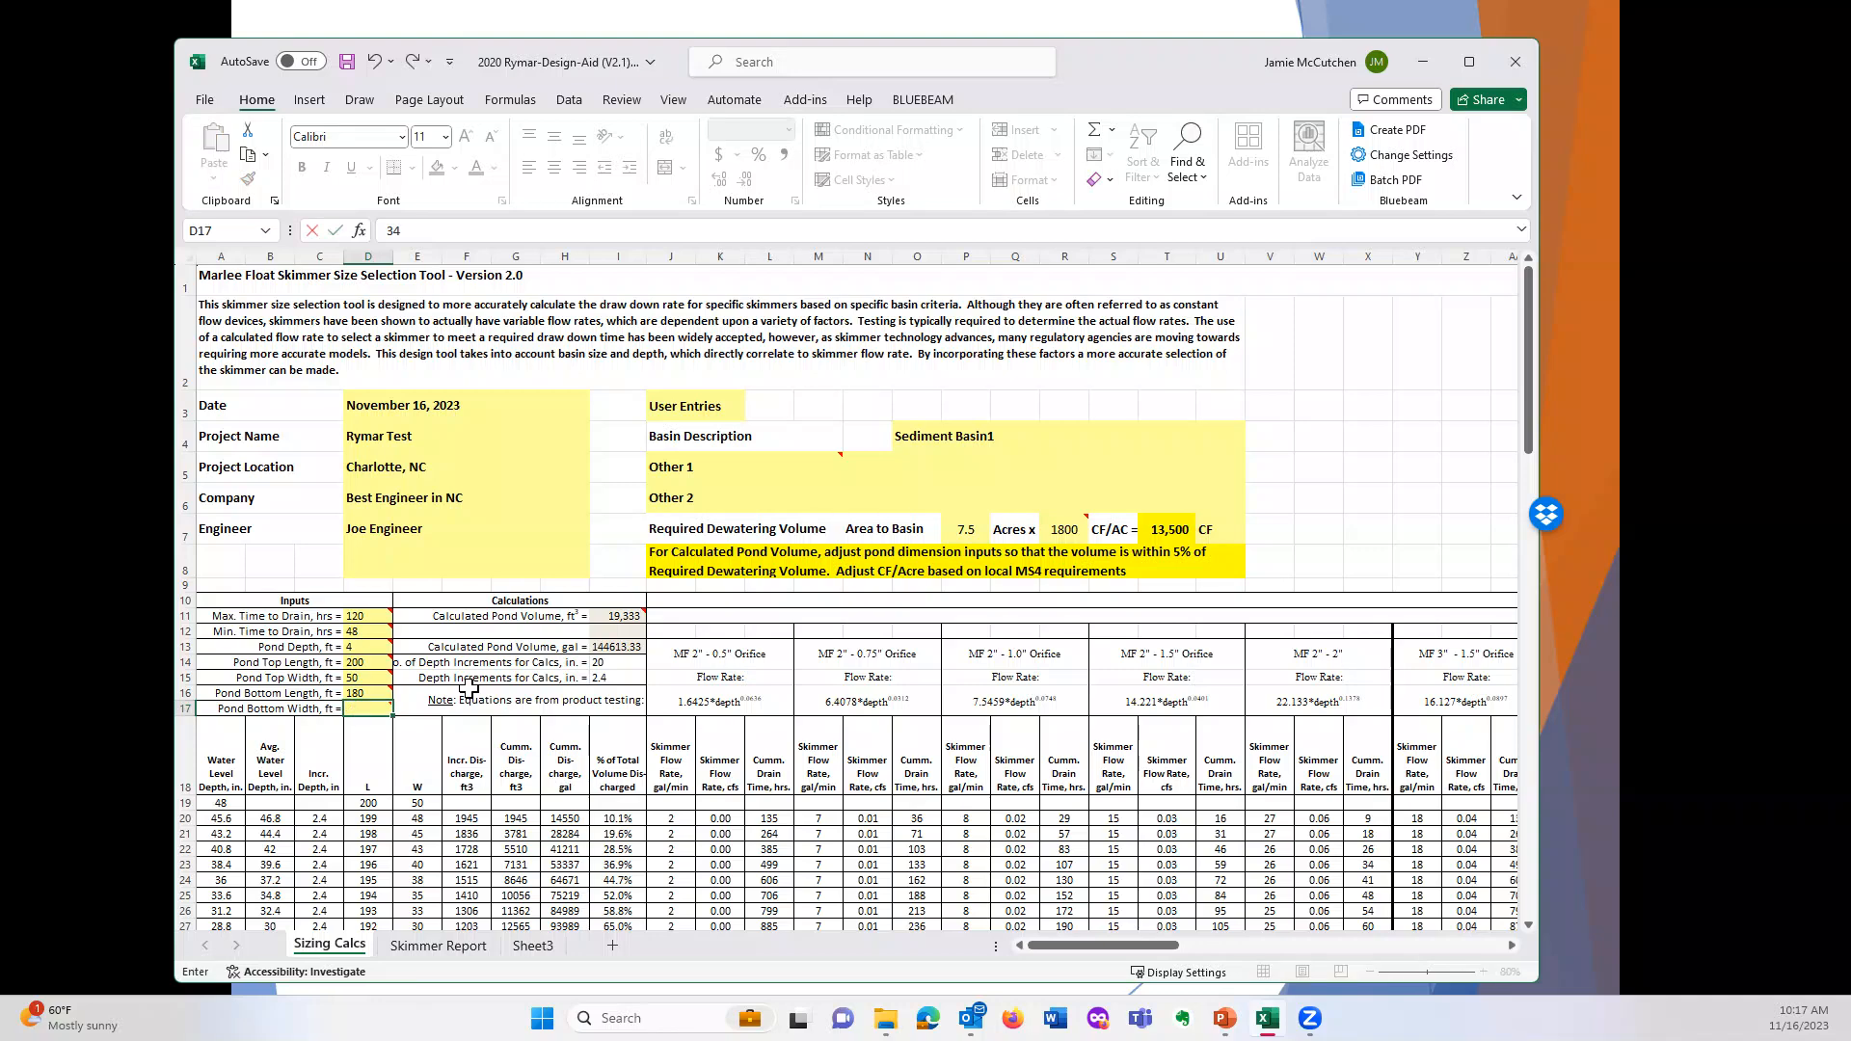
pyautogui.press('Return')
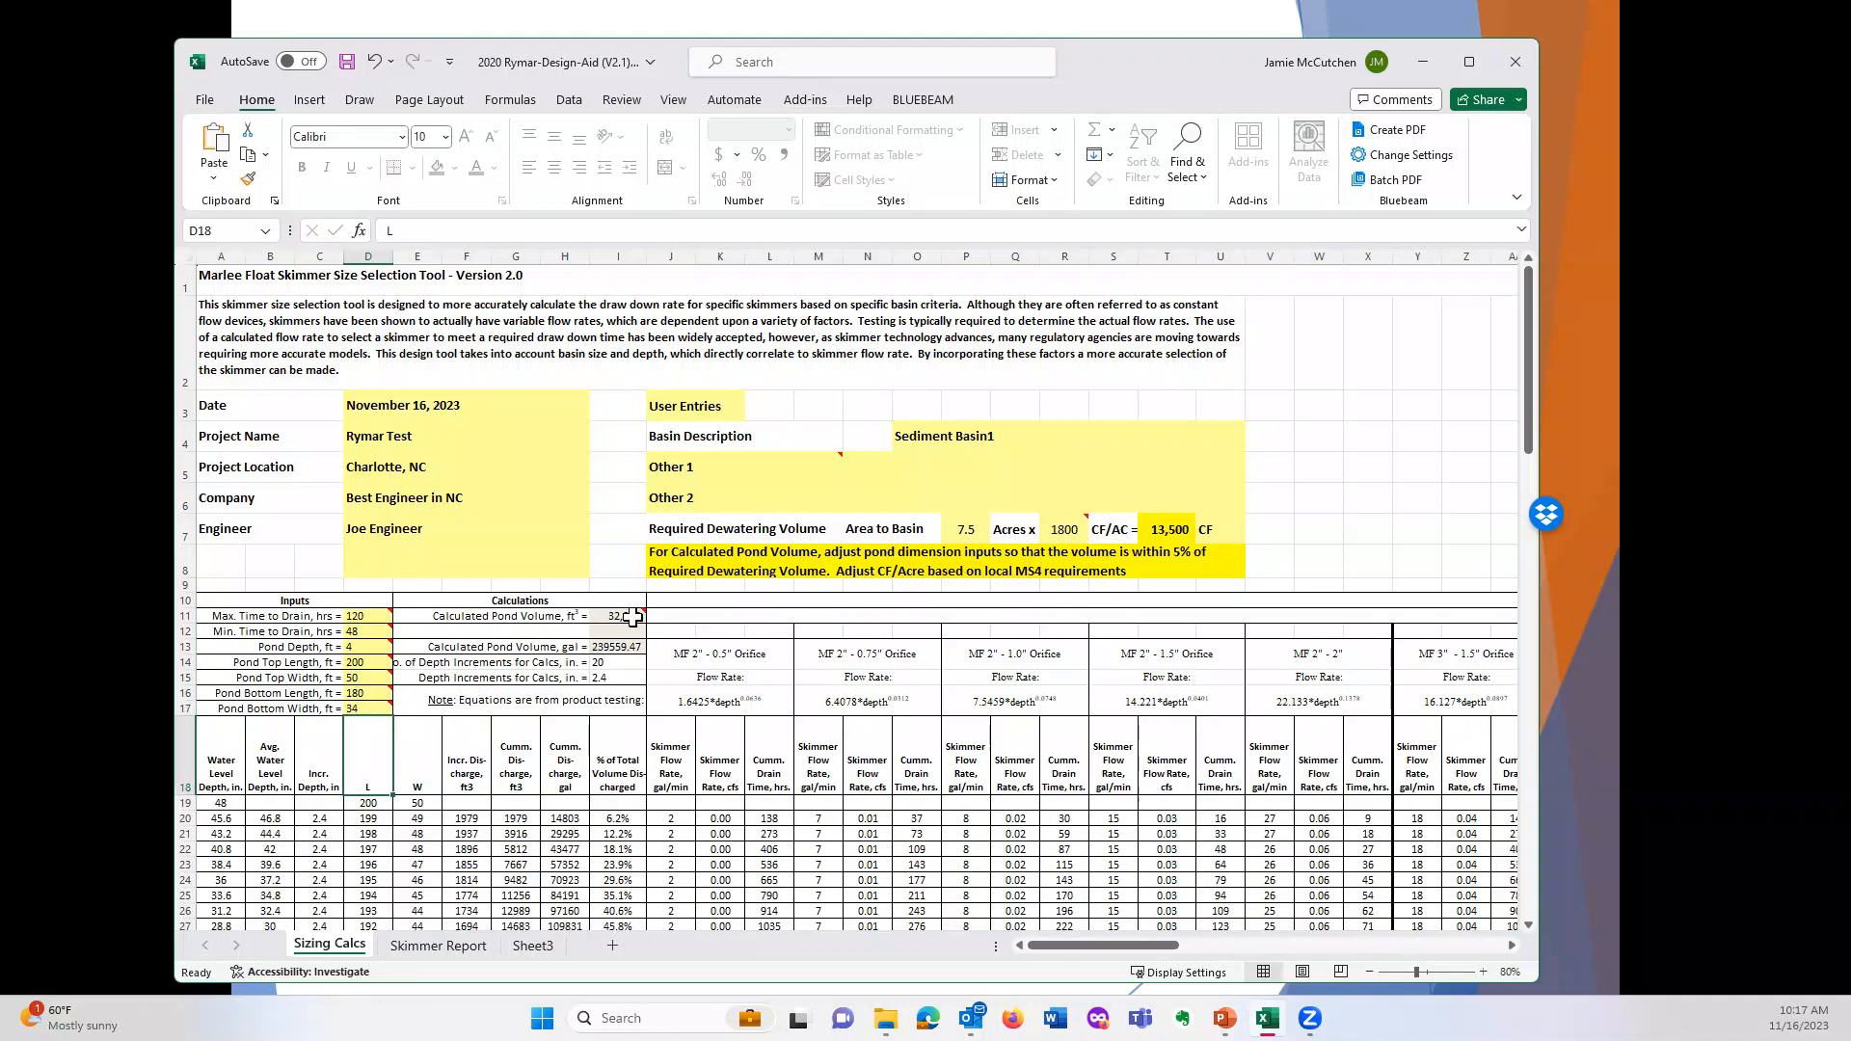
# Step: Reduce the pond depth to 3 ft to bring the calculated volume closer to the required dewatering volume
pyautogui.moveTo(632, 618)
pyautogui.click(368, 647)
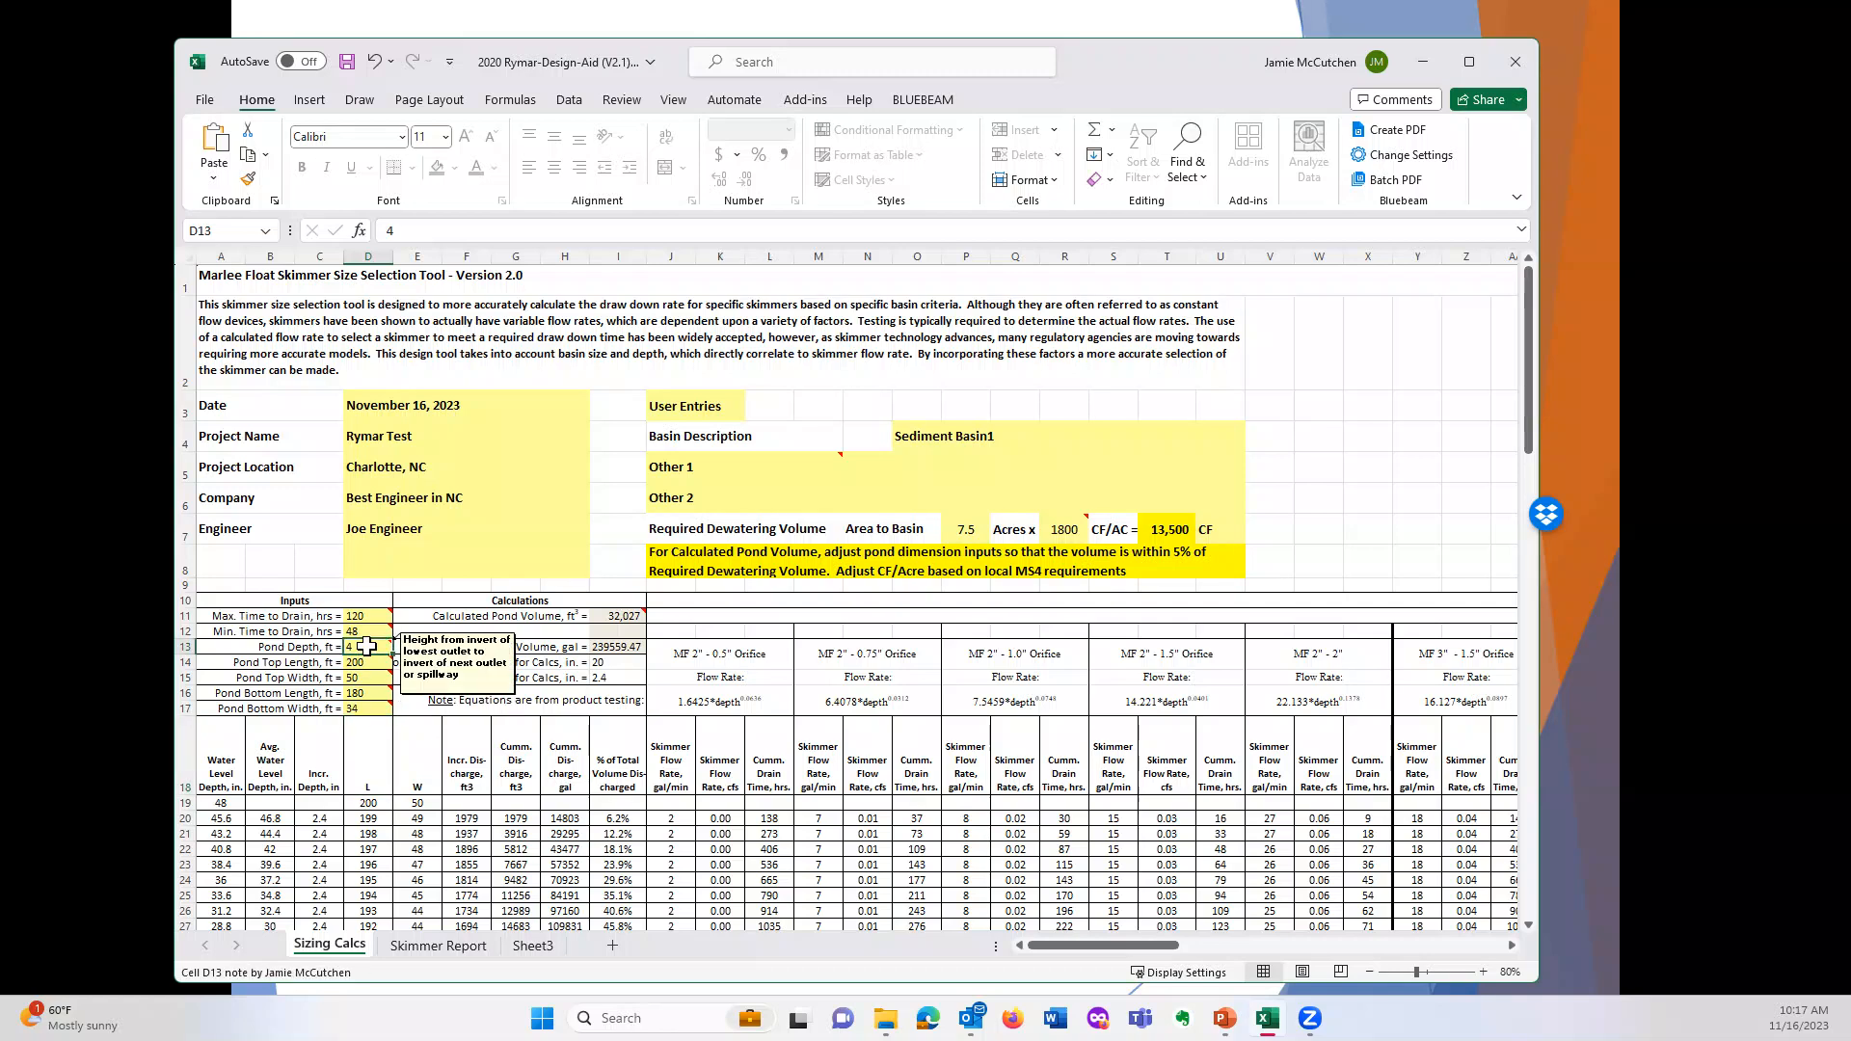
pyautogui.write('3')
pyautogui.press('Return')
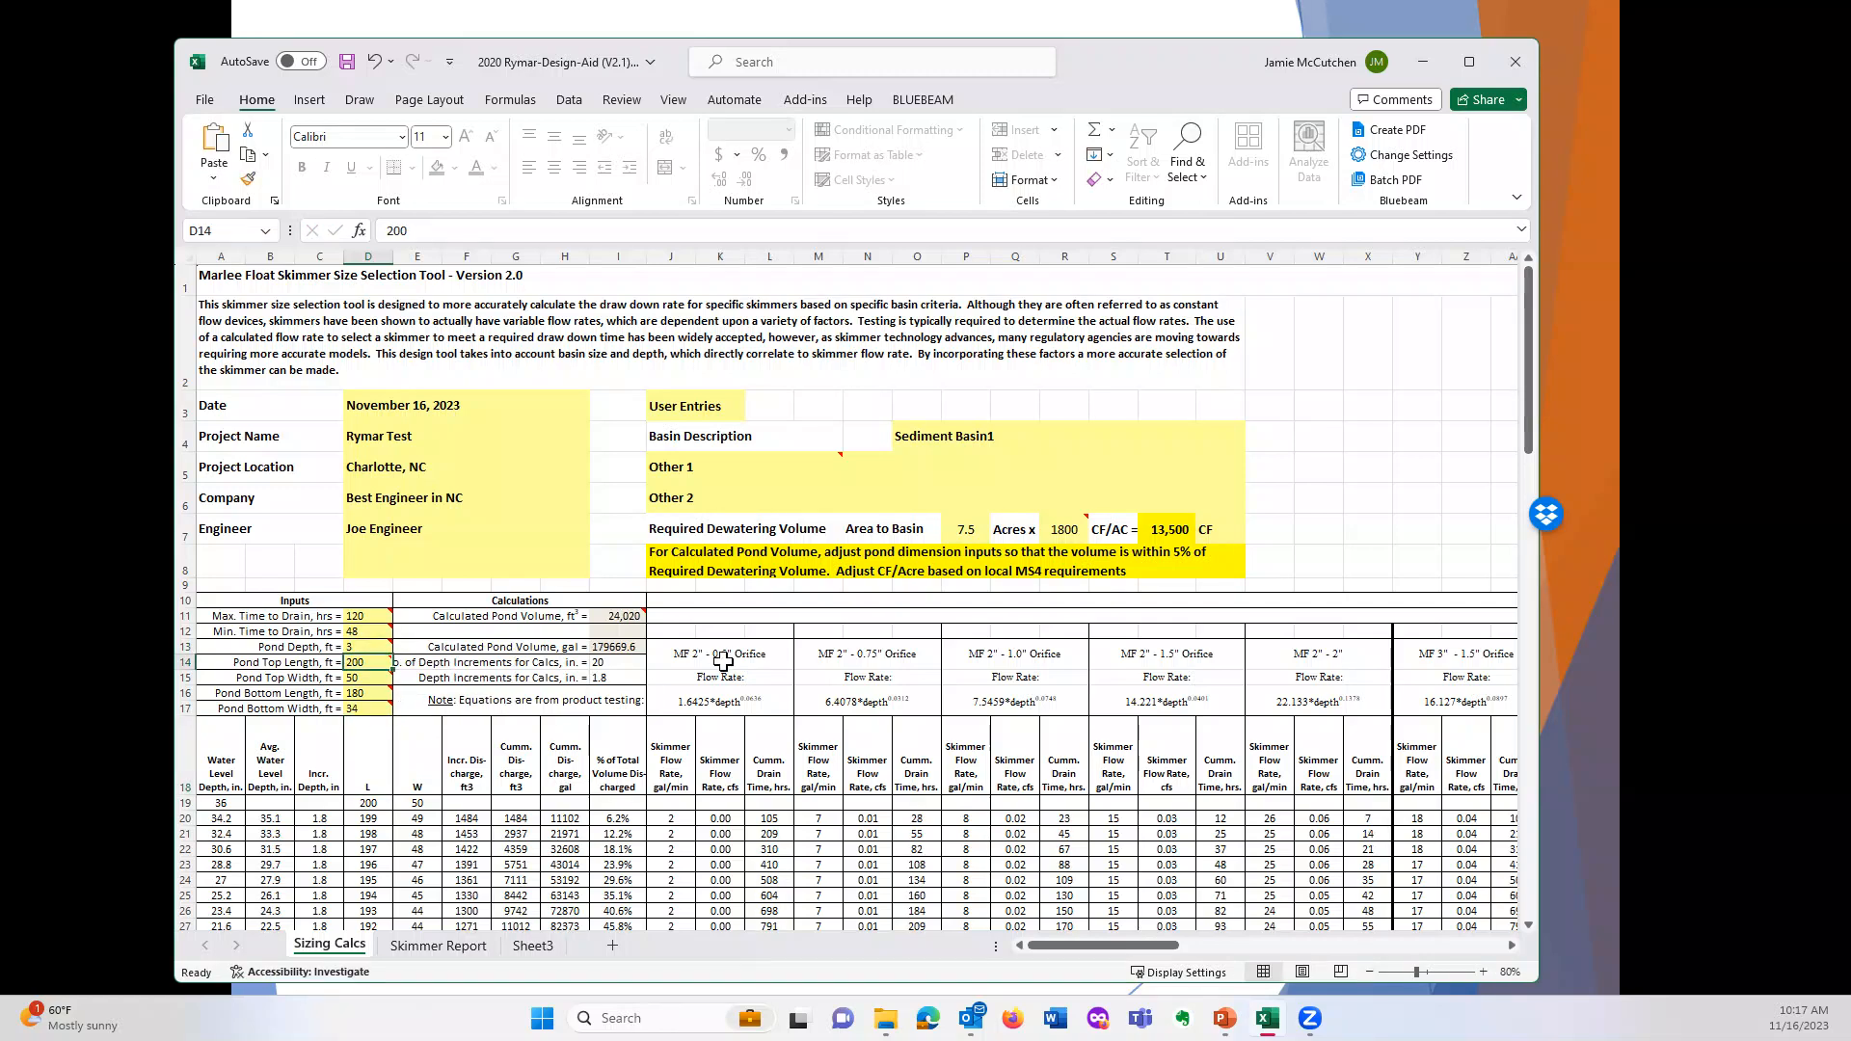
# Step: Set the pond top length to 150 ft and the pond bottom length to 120 ft
pyautogui.moveTo(378, 662)
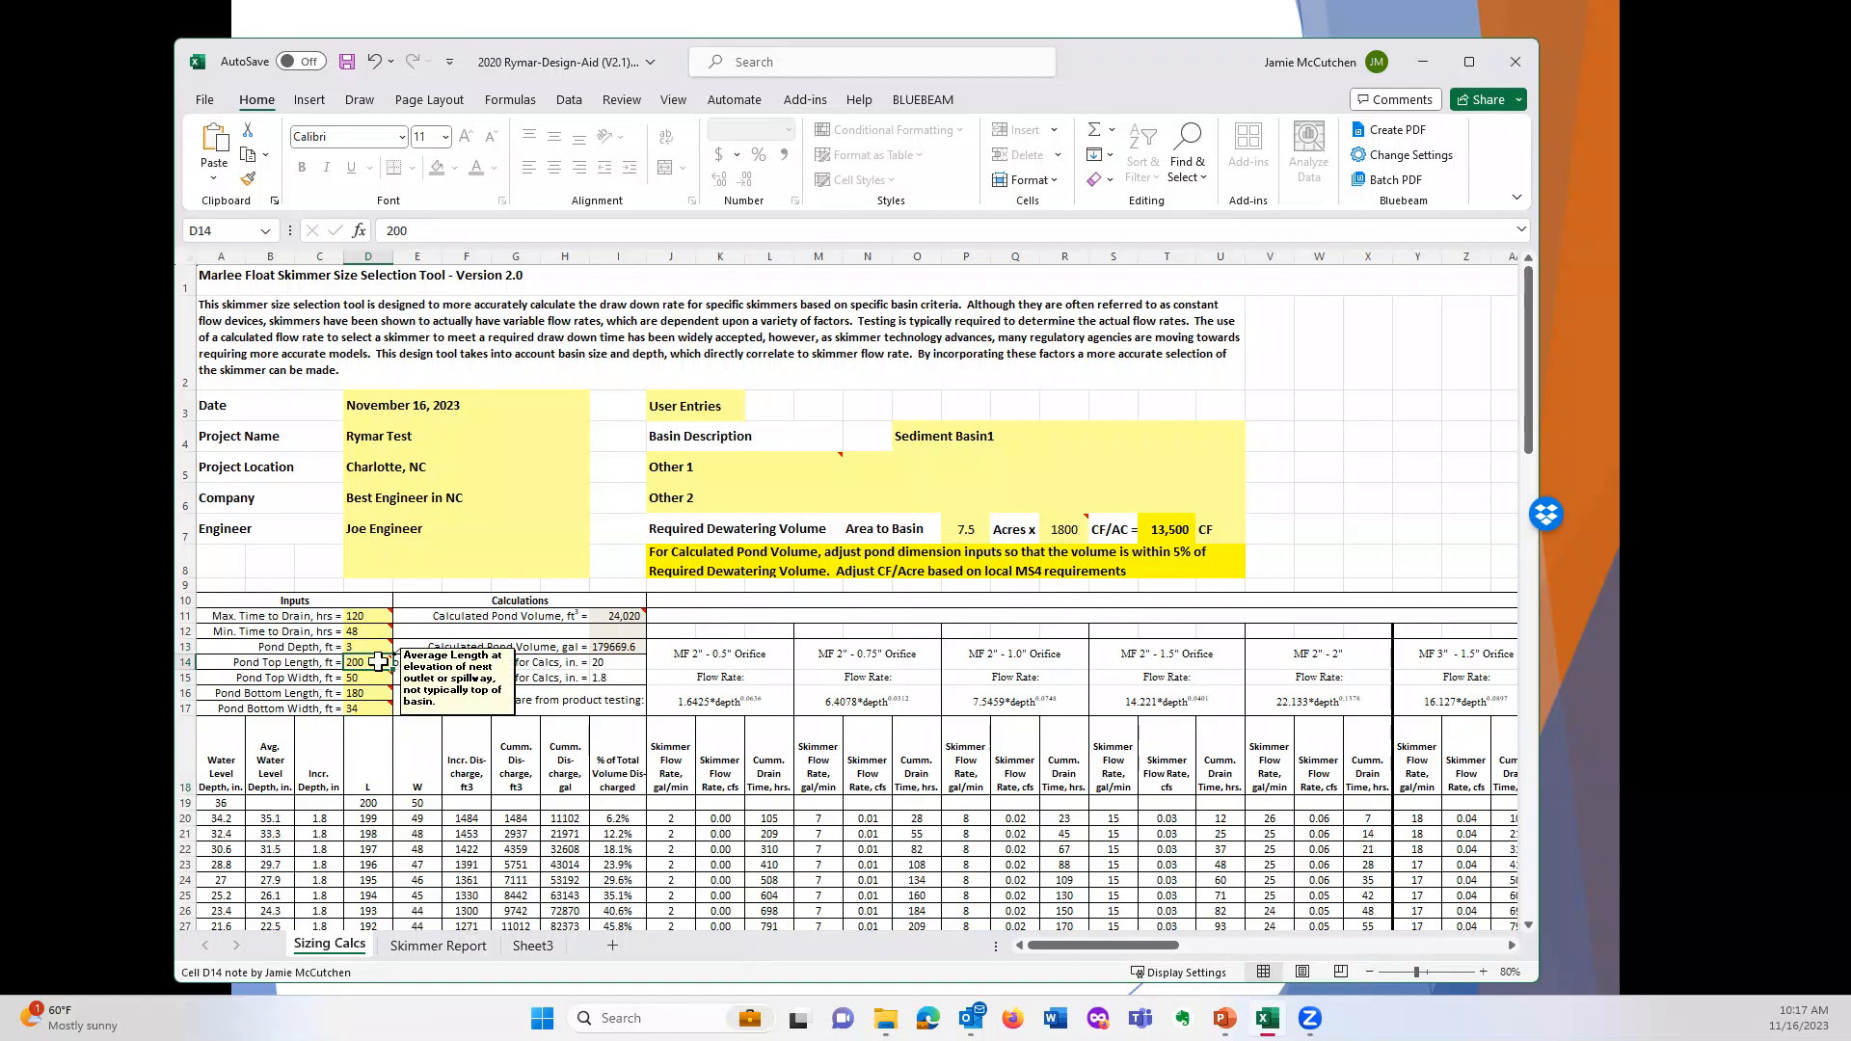
pyautogui.write('150')
pyautogui.press('Return')
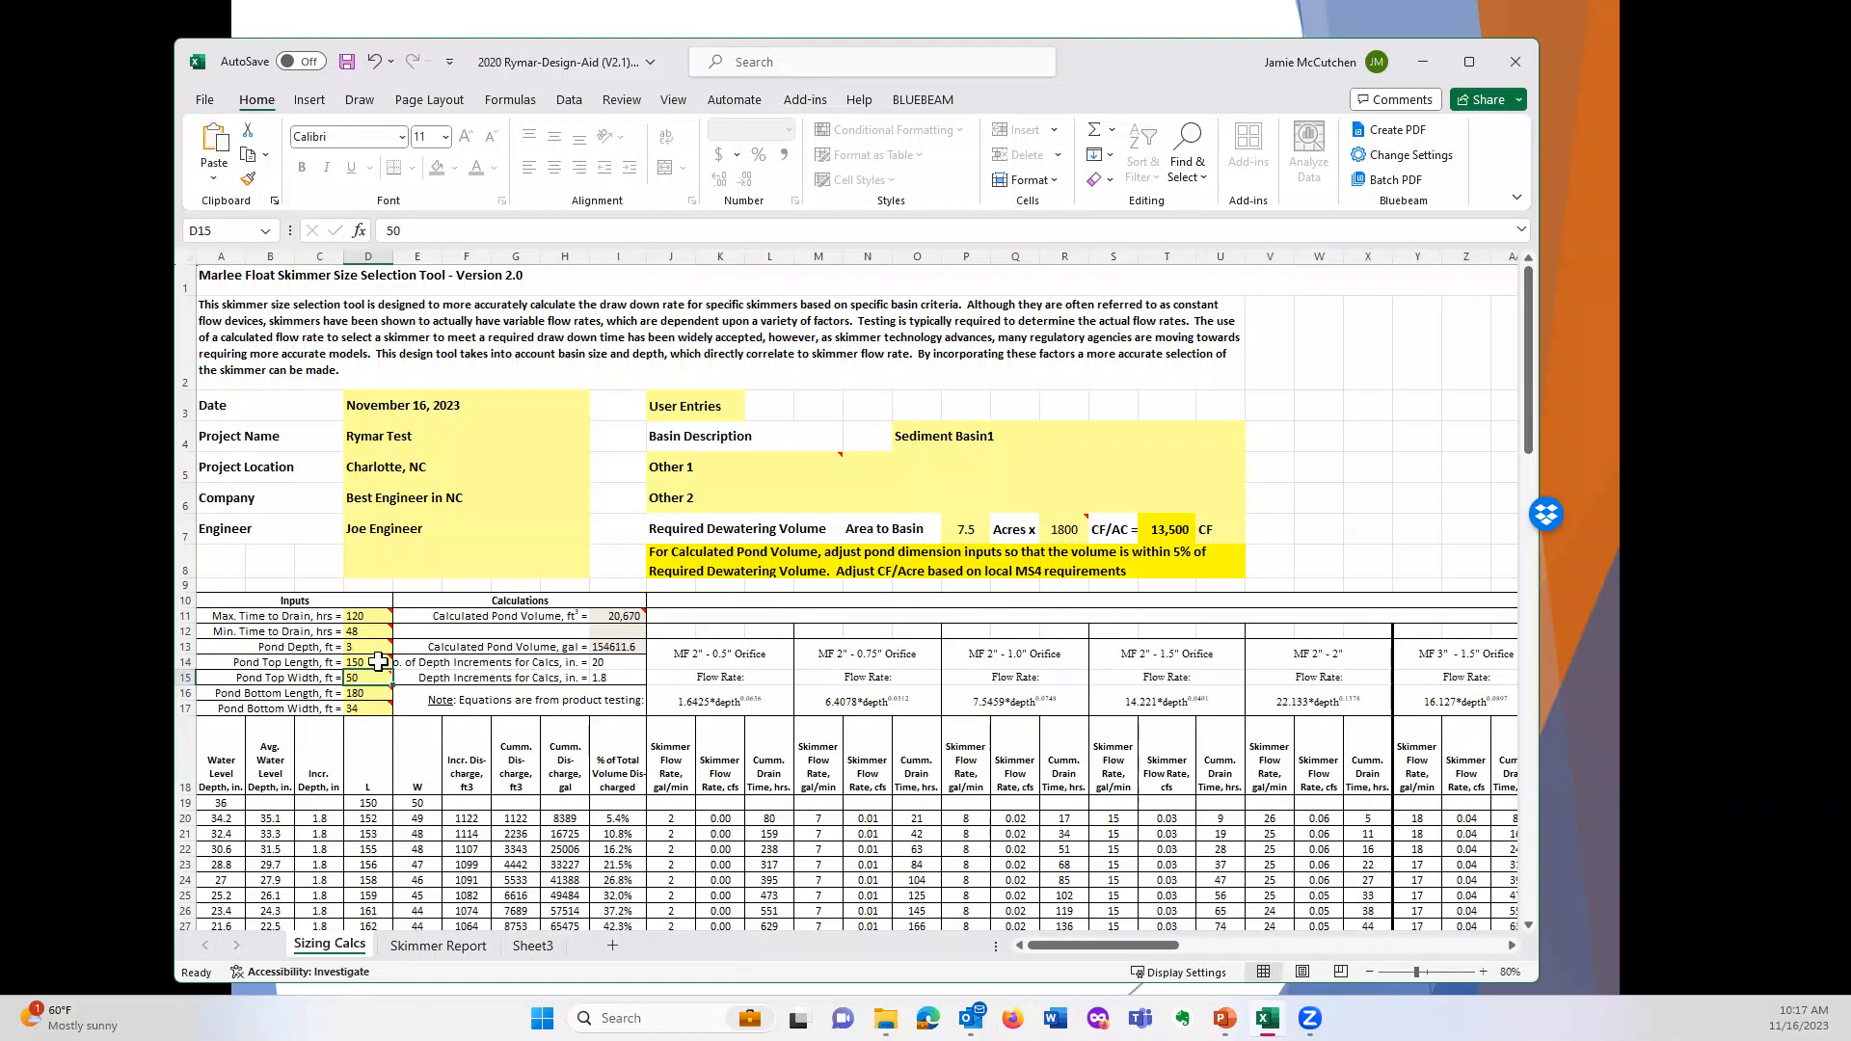
pyautogui.press('Return')
pyautogui.write('12')
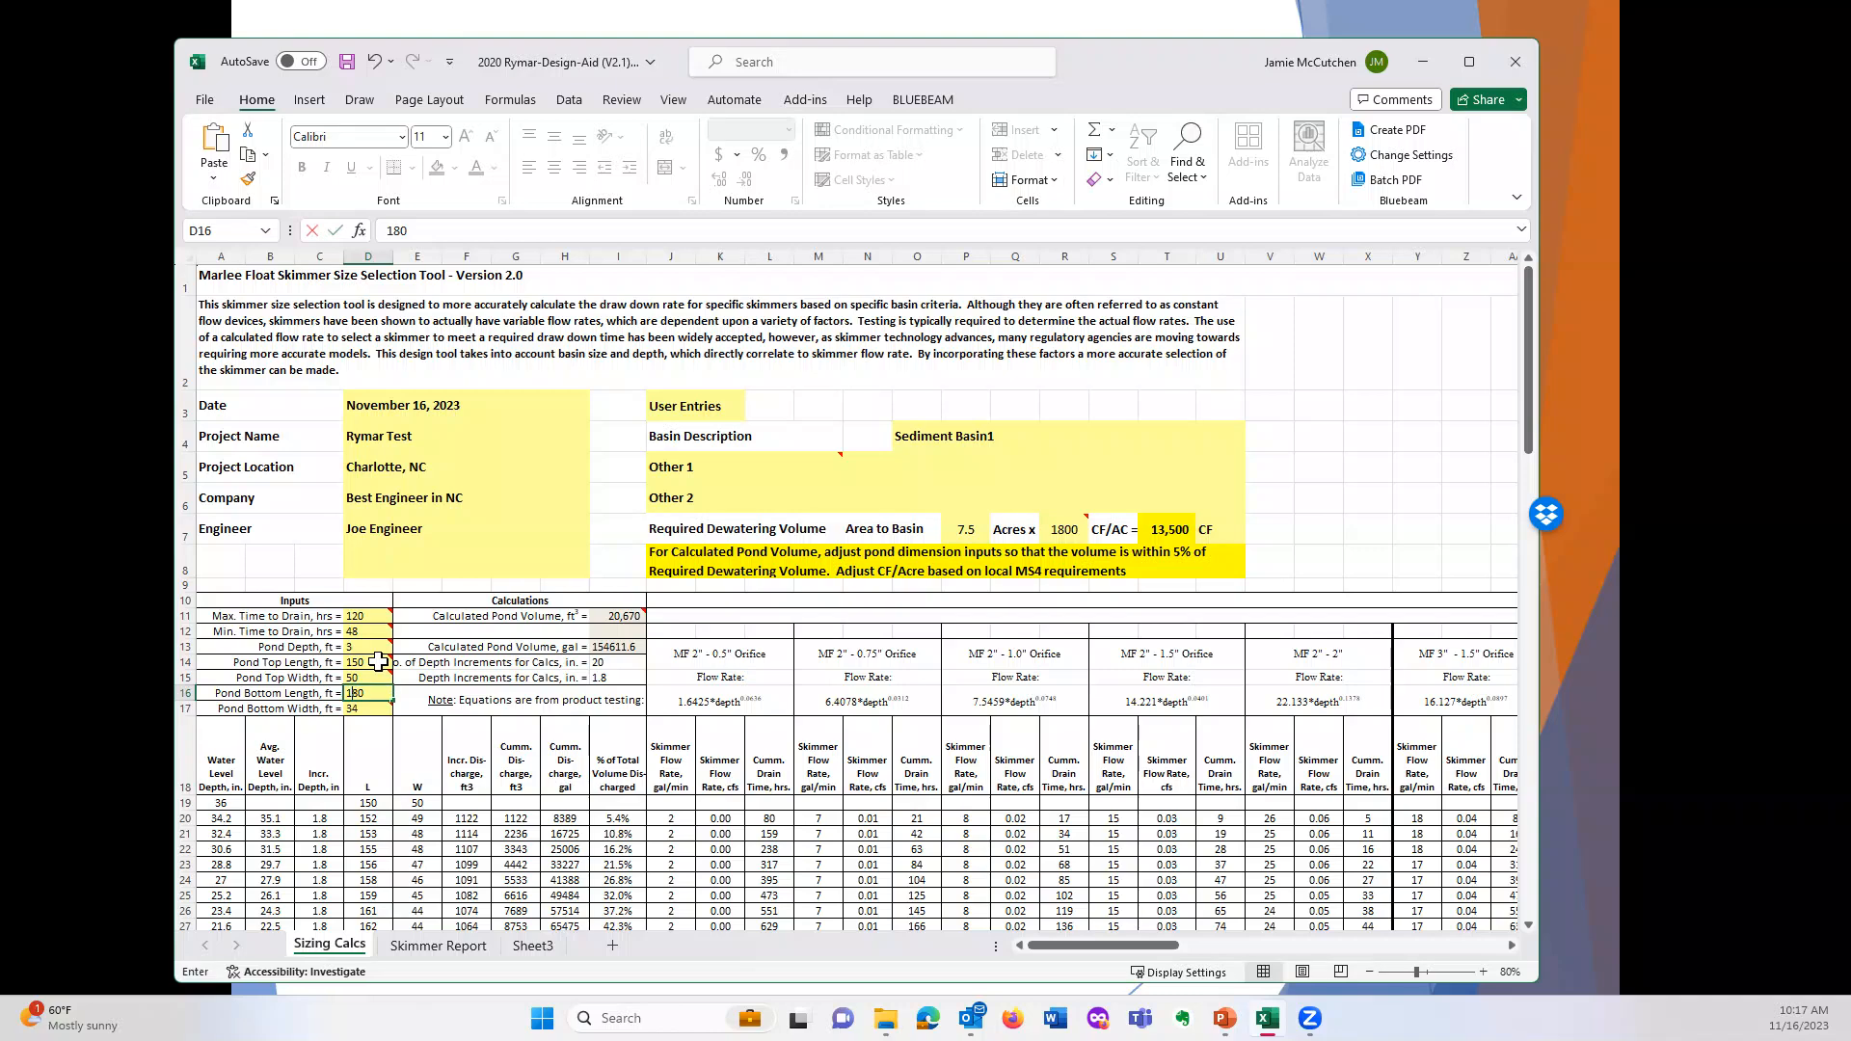
pyautogui.press('Return')
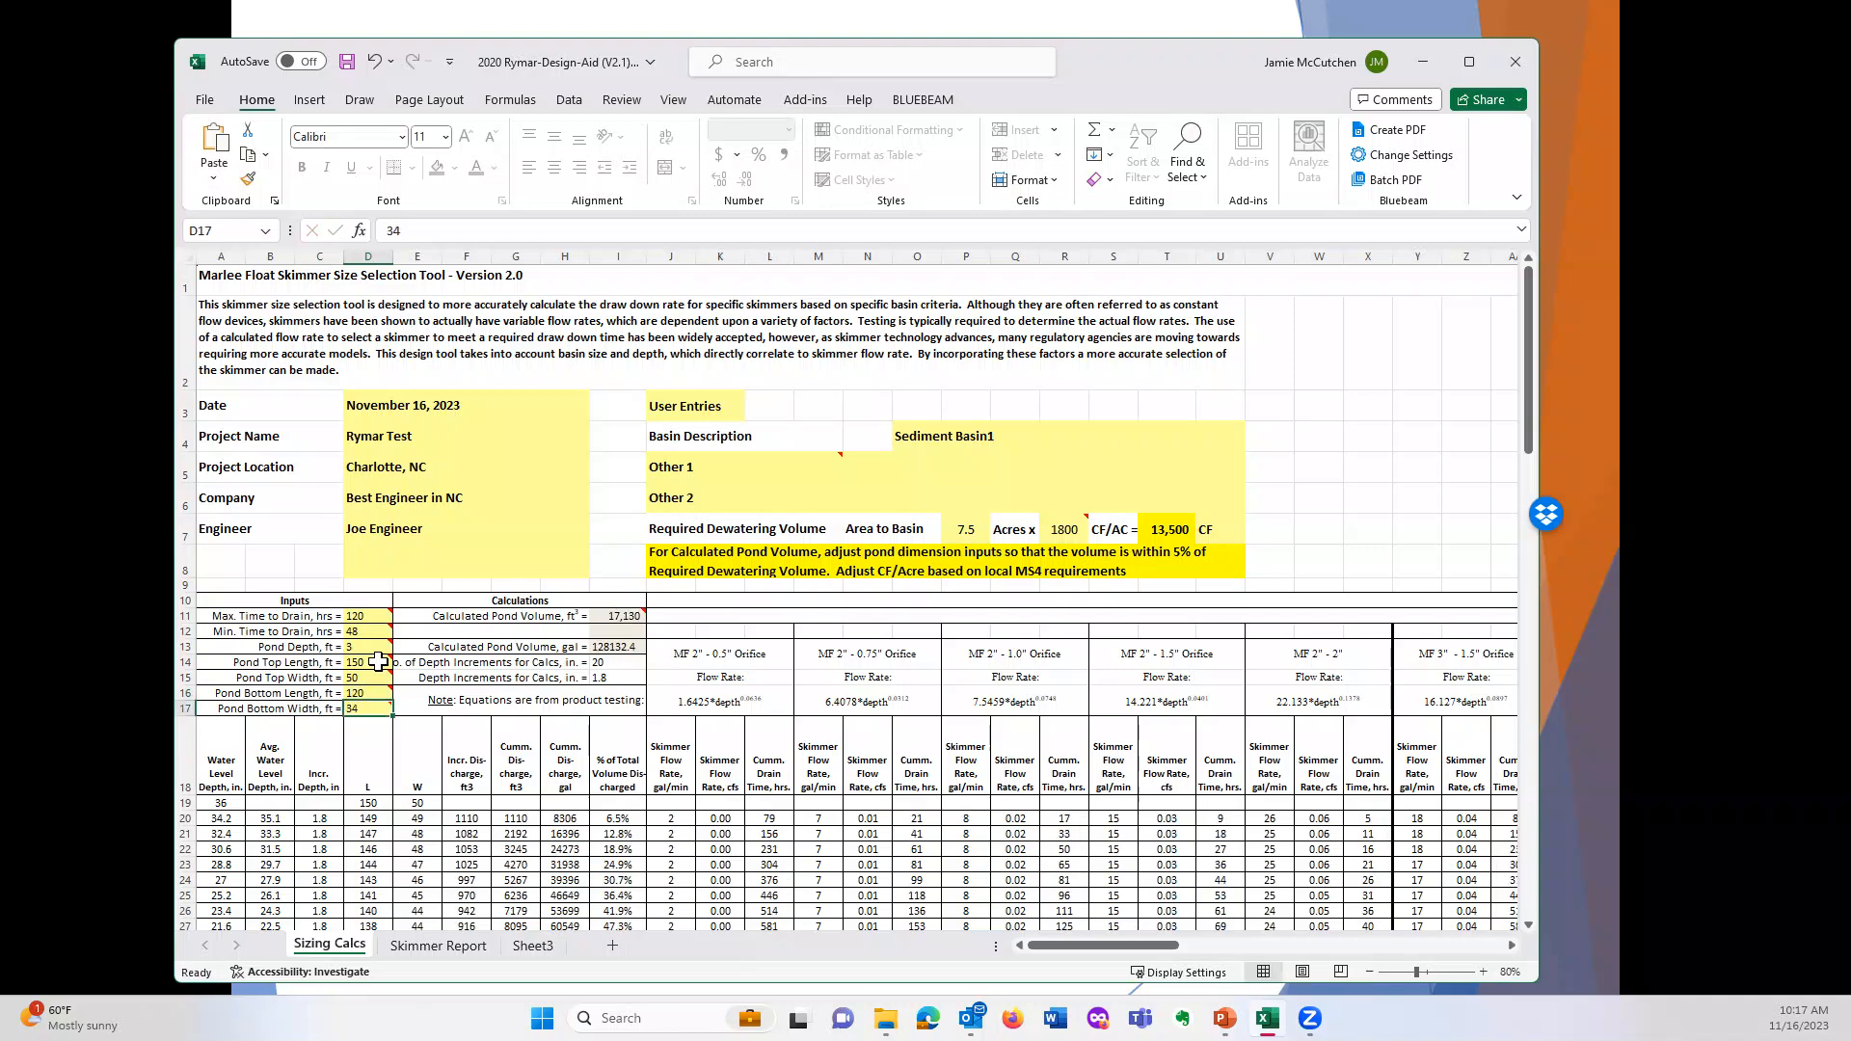
# Step: Shorten the pond to a top length of 120 ft and a bottom length of 100 ft
pyautogui.press('Up')
pyautogui.press('Up')
pyautogui.press('Up')
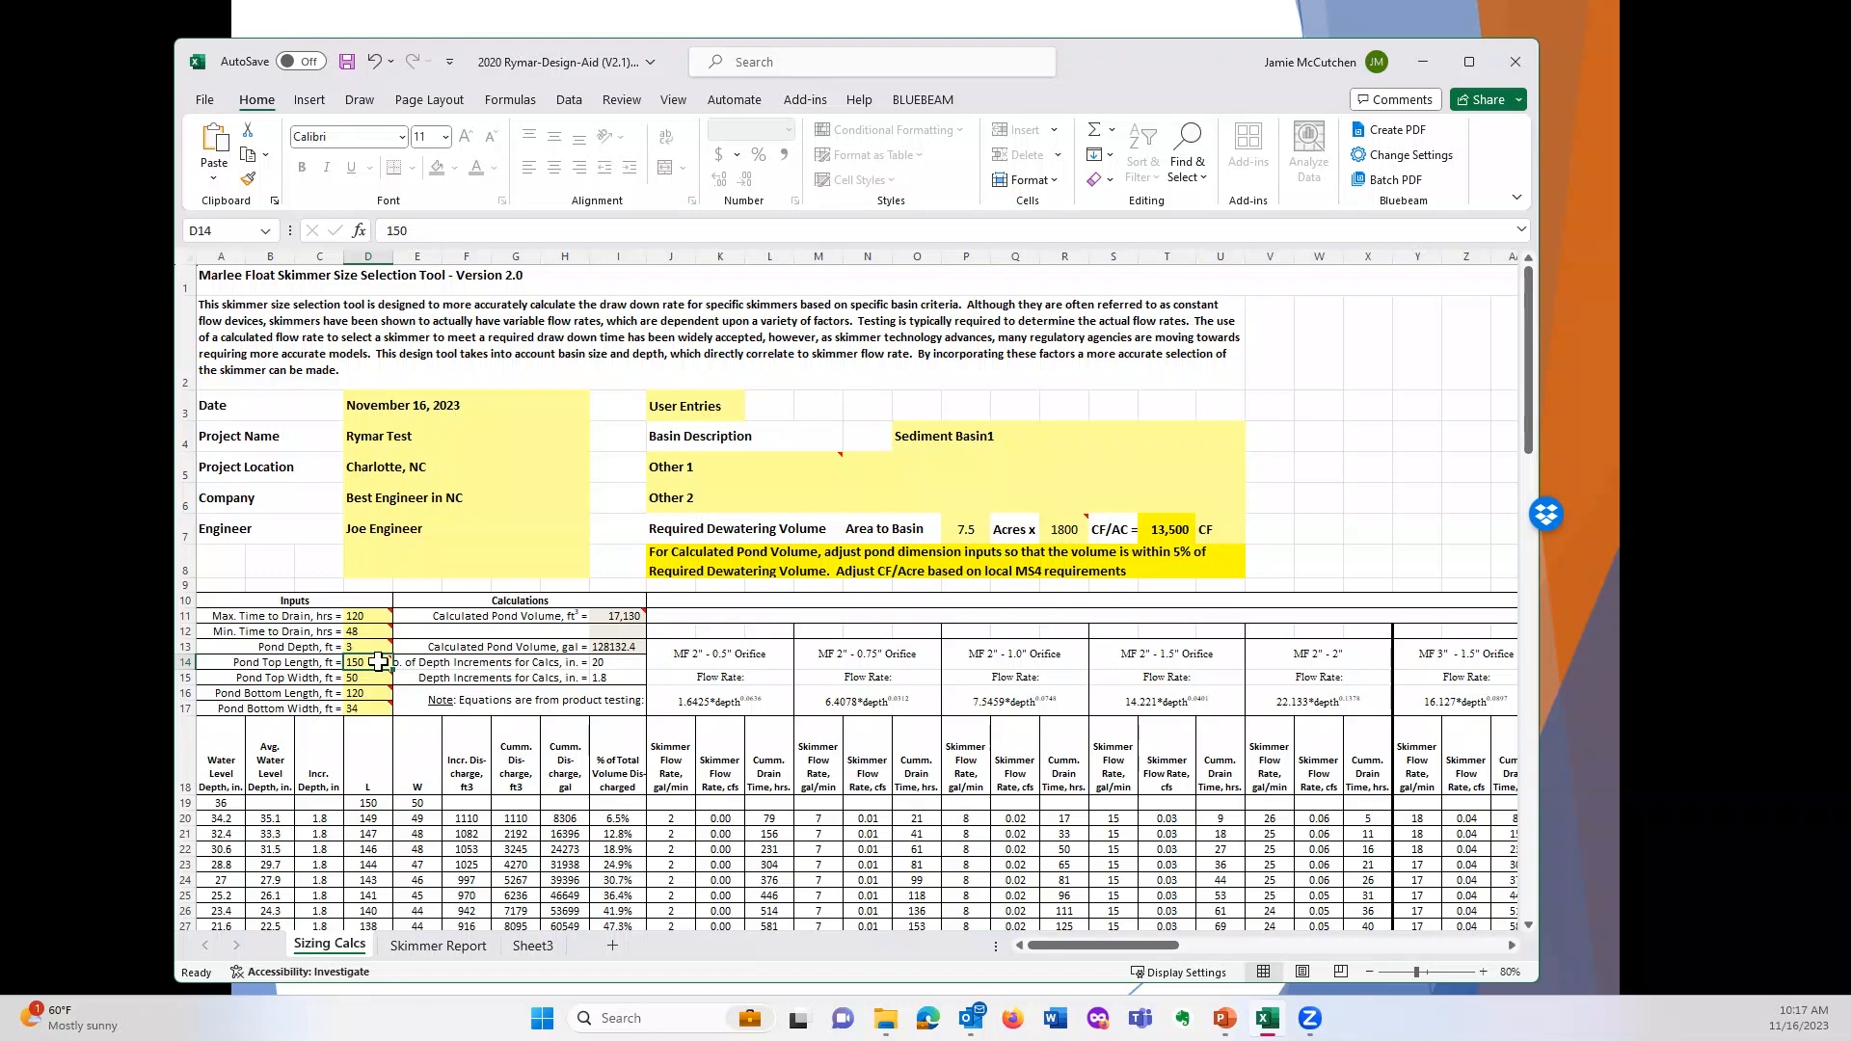
pyautogui.write('1')
pyautogui.press('Return')
pyautogui.press('Down')
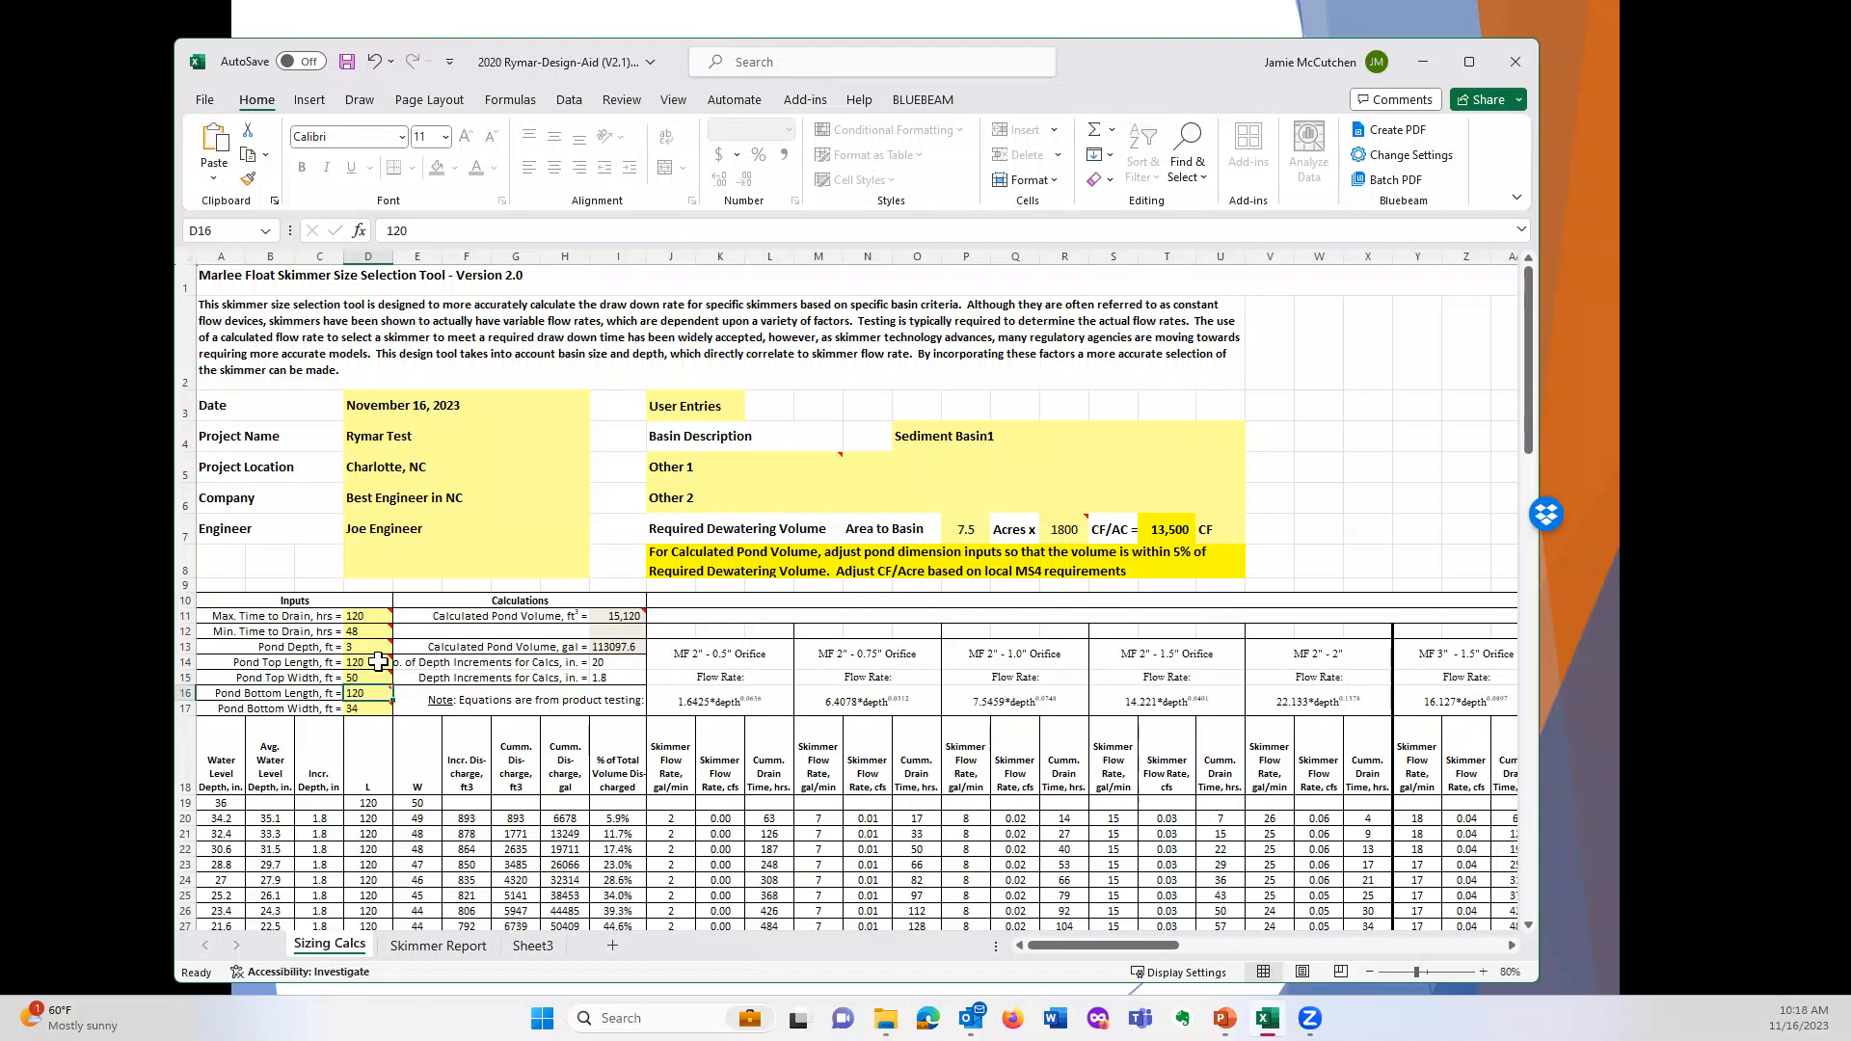
pyautogui.write('100')
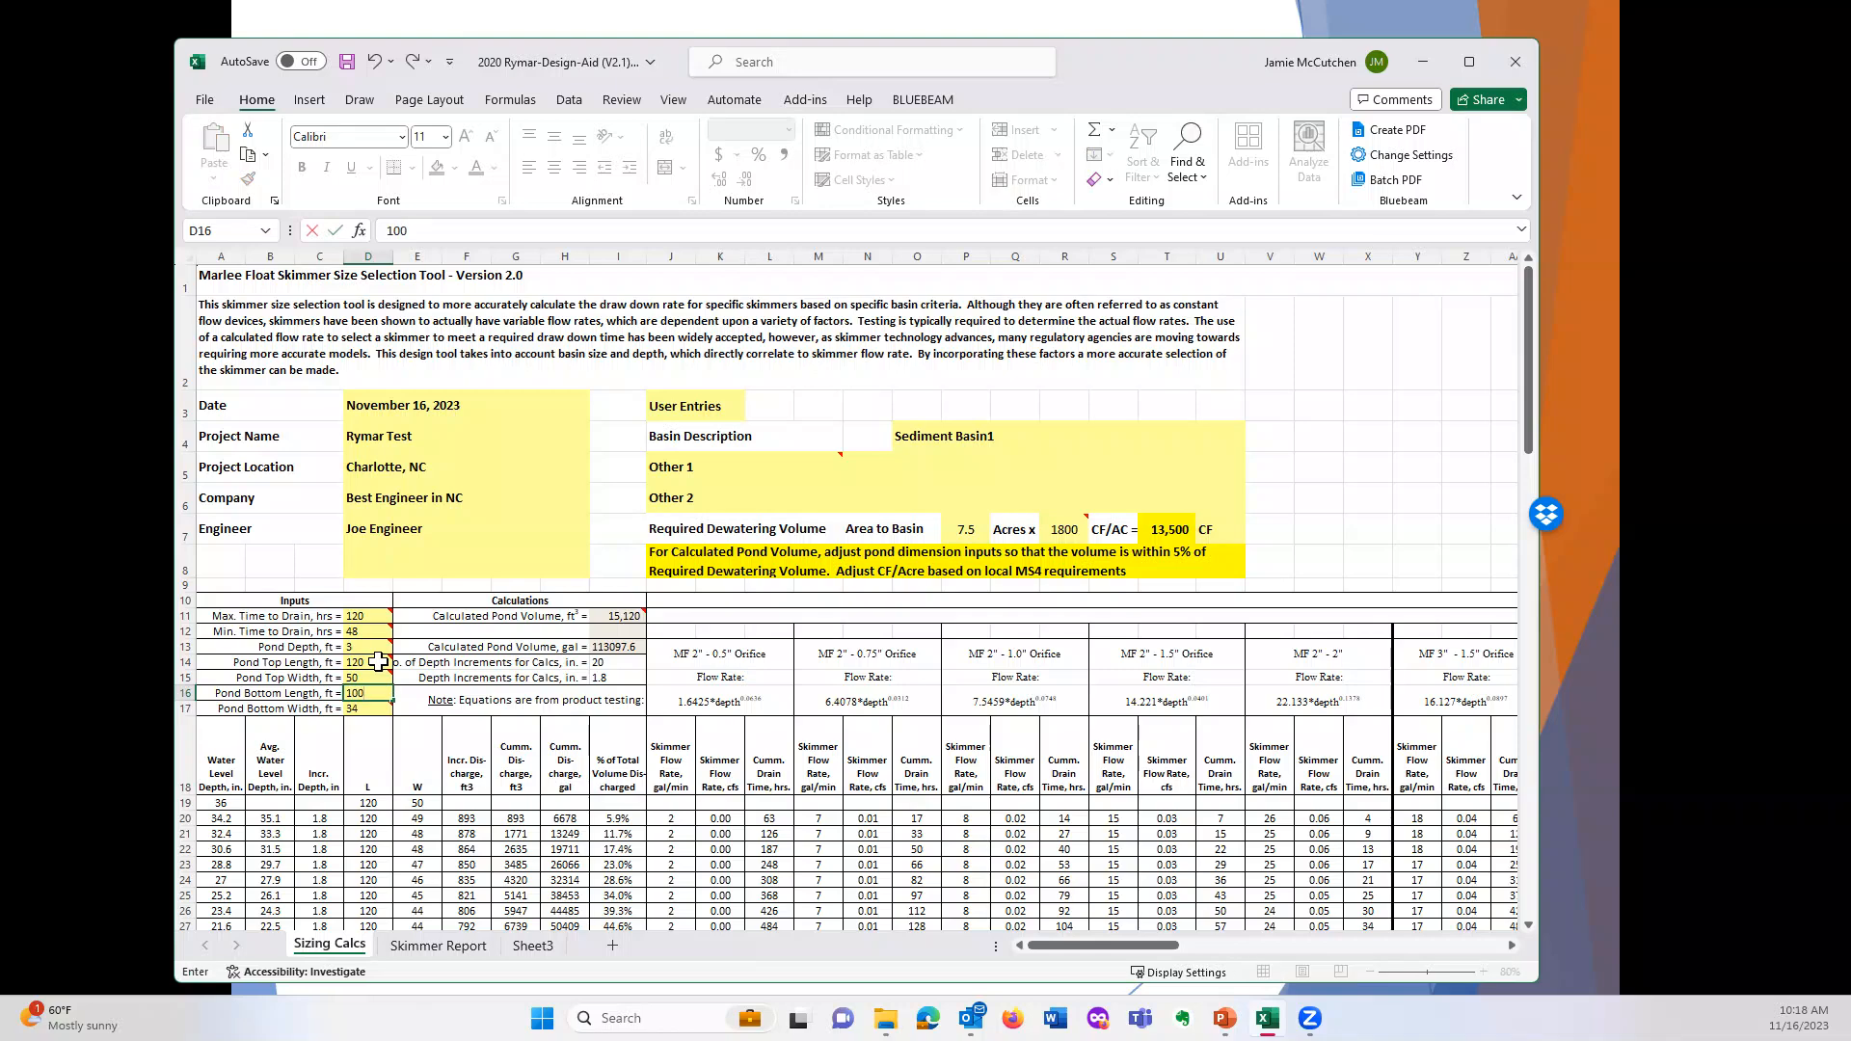
pyautogui.press('Return')
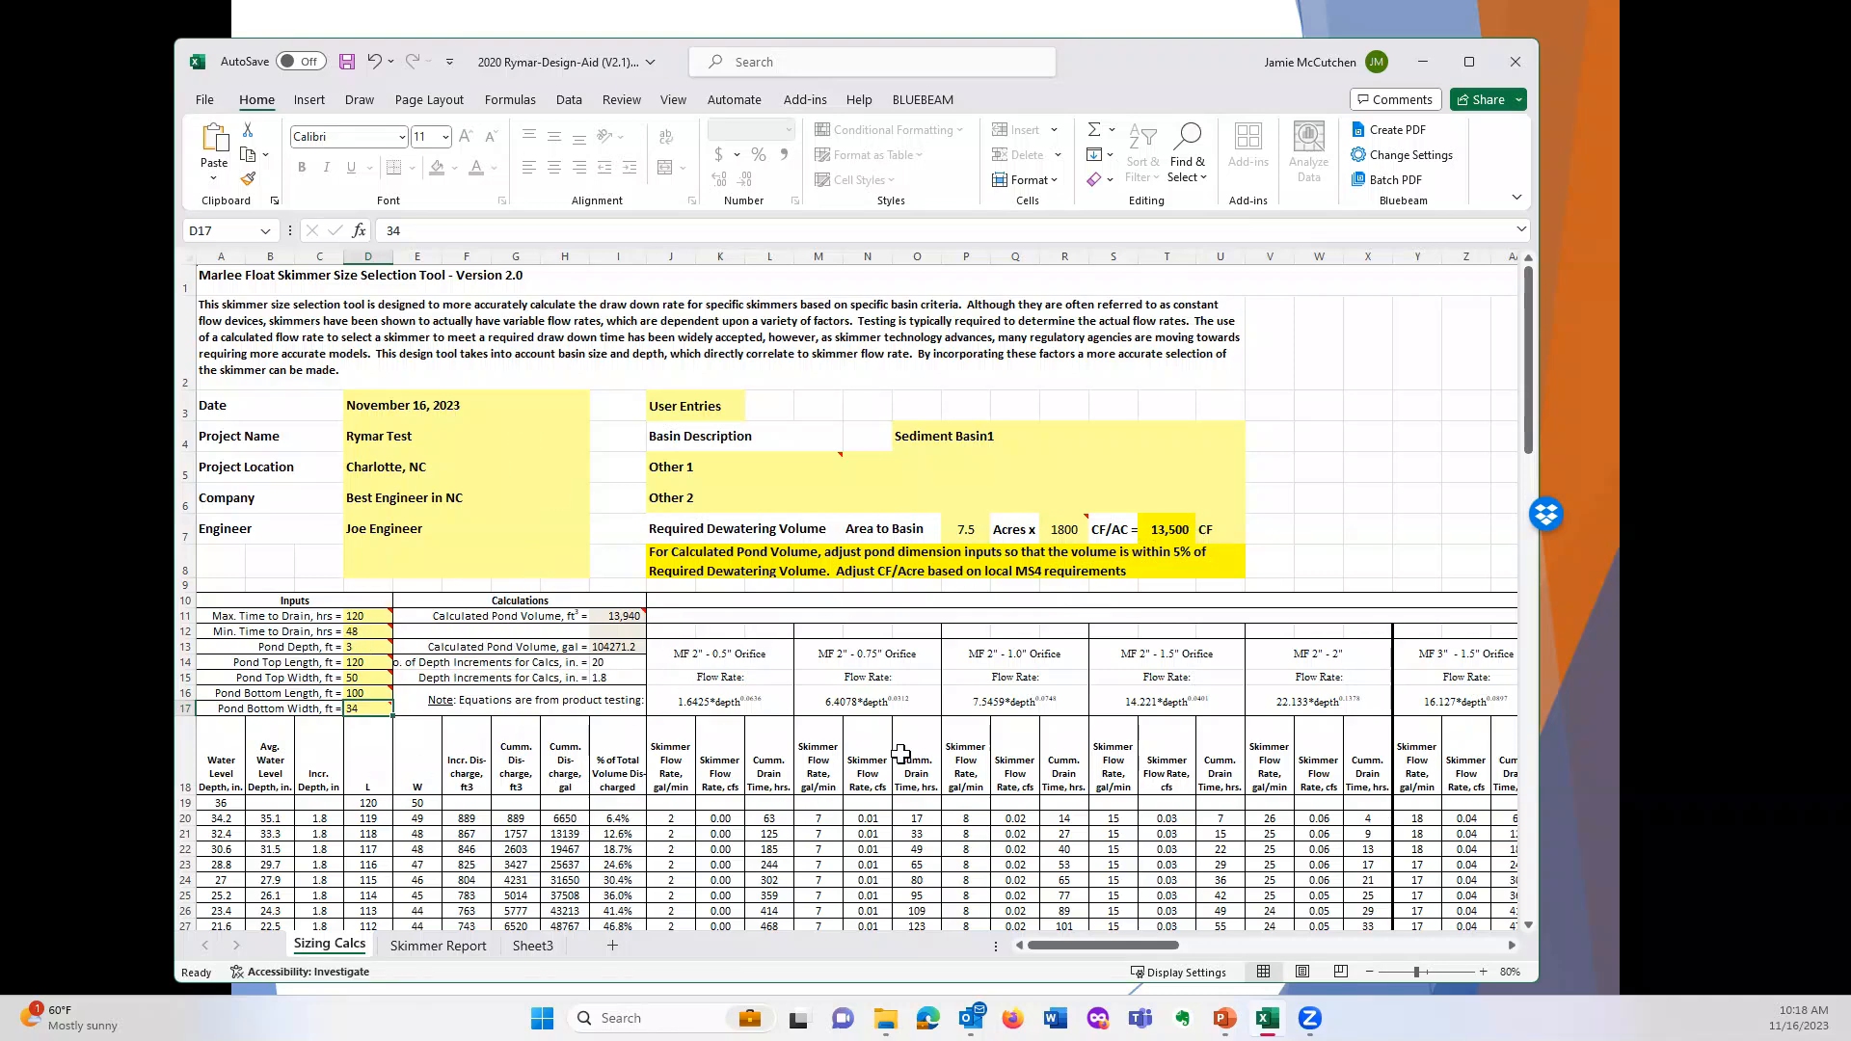
# Step: Review the cumulative drain times in the sizing calculations and the Skimmer Report's chart of acceptable skimmer models
pyautogui.scroll(-2, 940, 735)
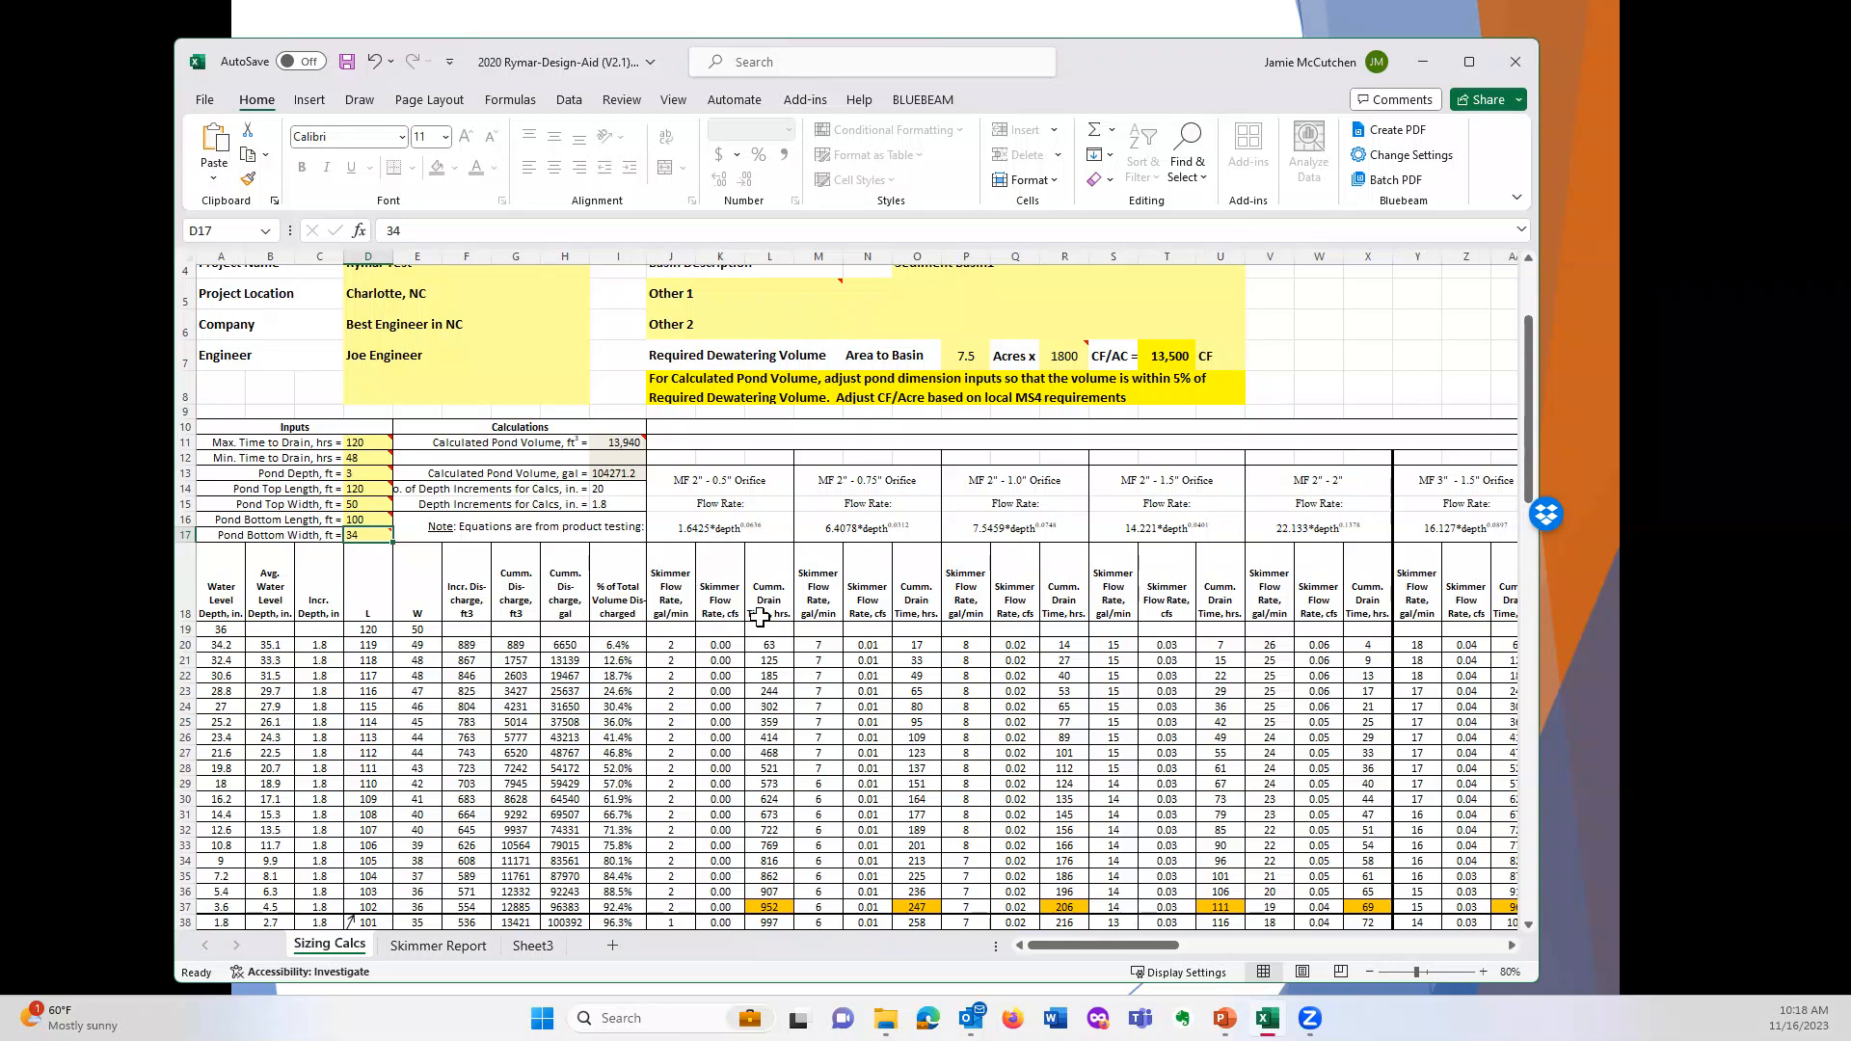
pyautogui.click(436, 947)
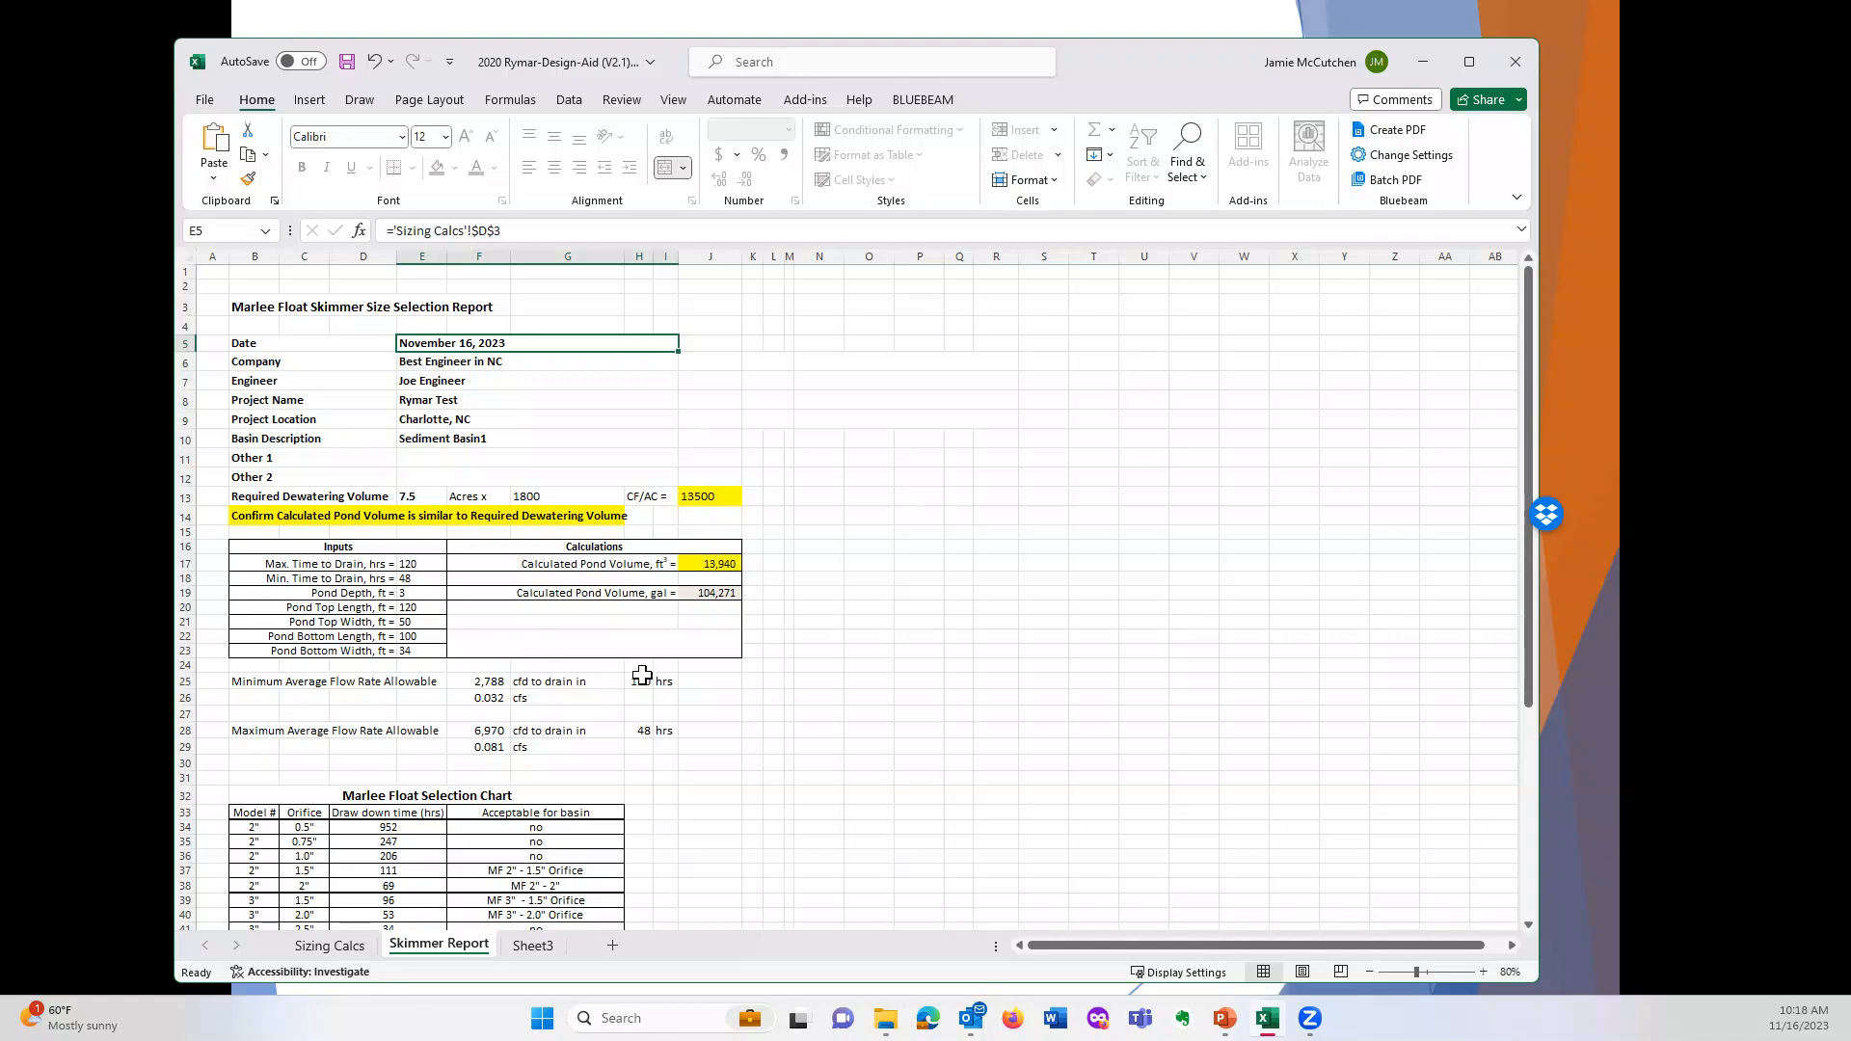
pyautogui.scroll(-1, 708, 738)
pyautogui.scroll(-5, 707, 738)
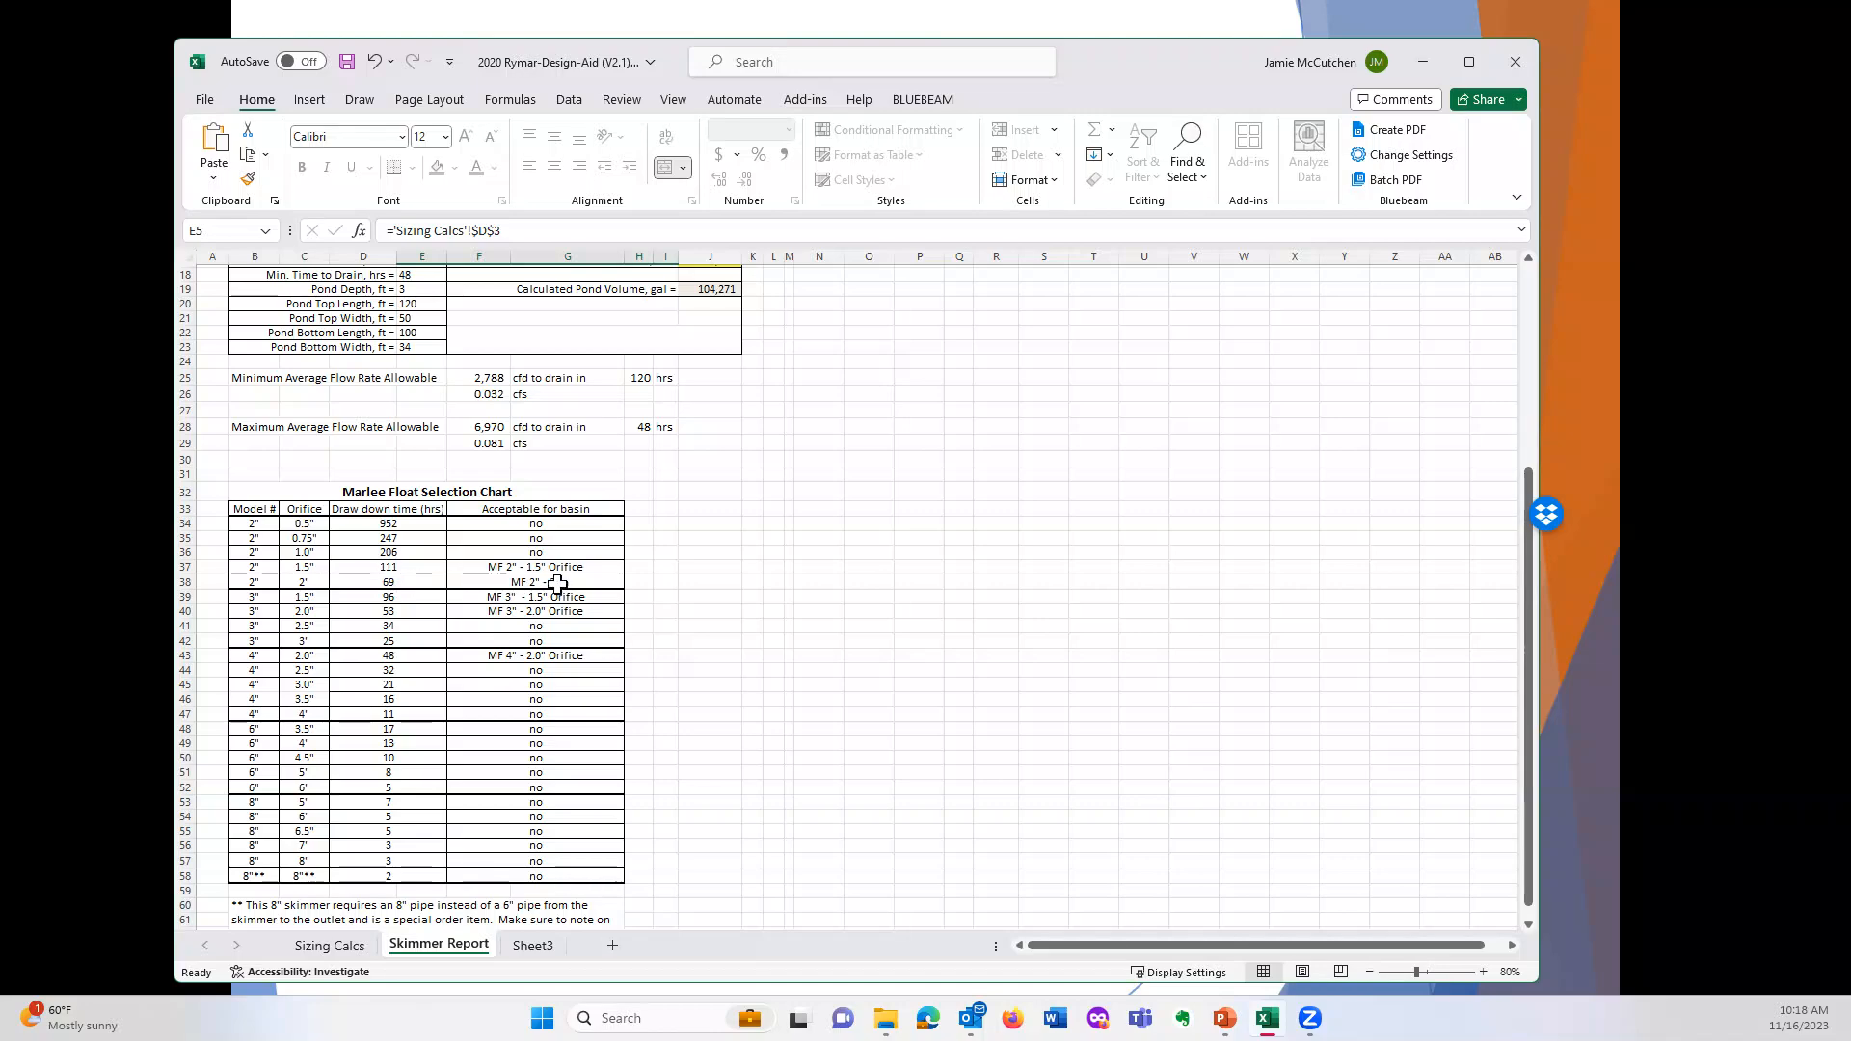
pyautogui.scroll(1, 627, 545)
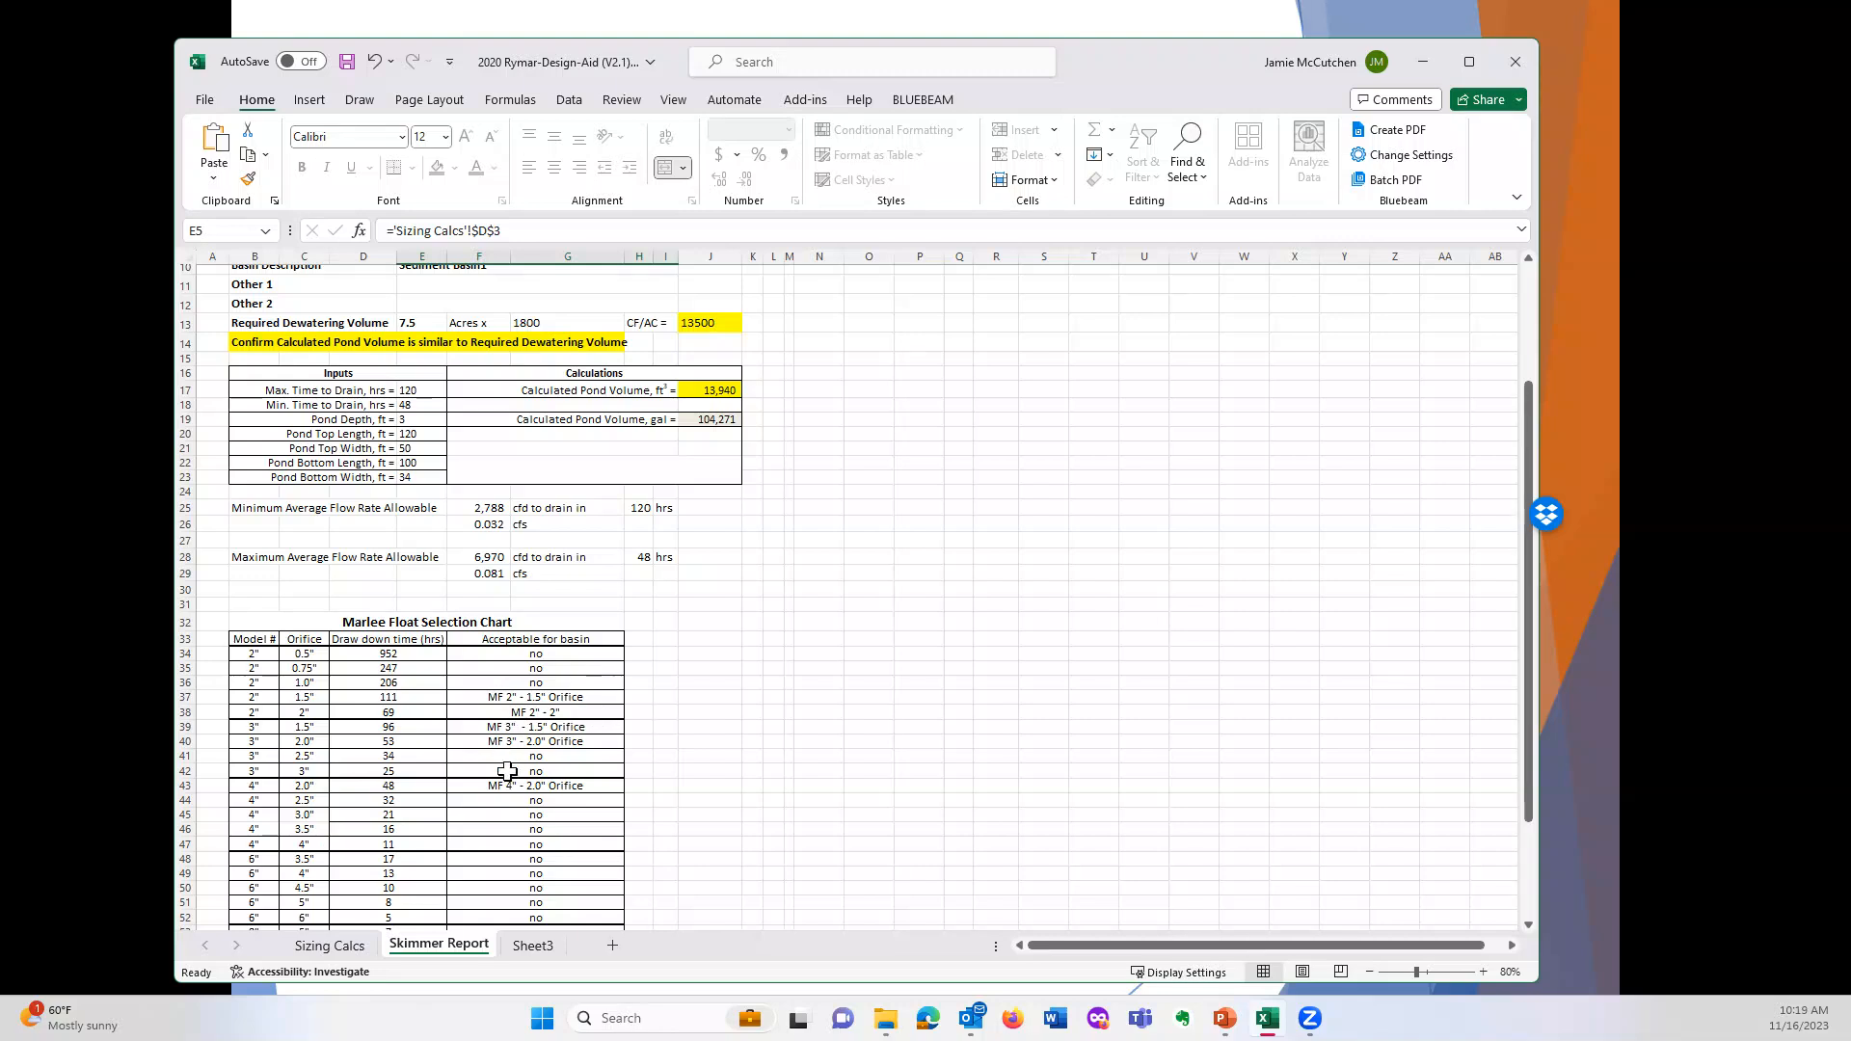
pyautogui.scroll(-1, 513, 775)
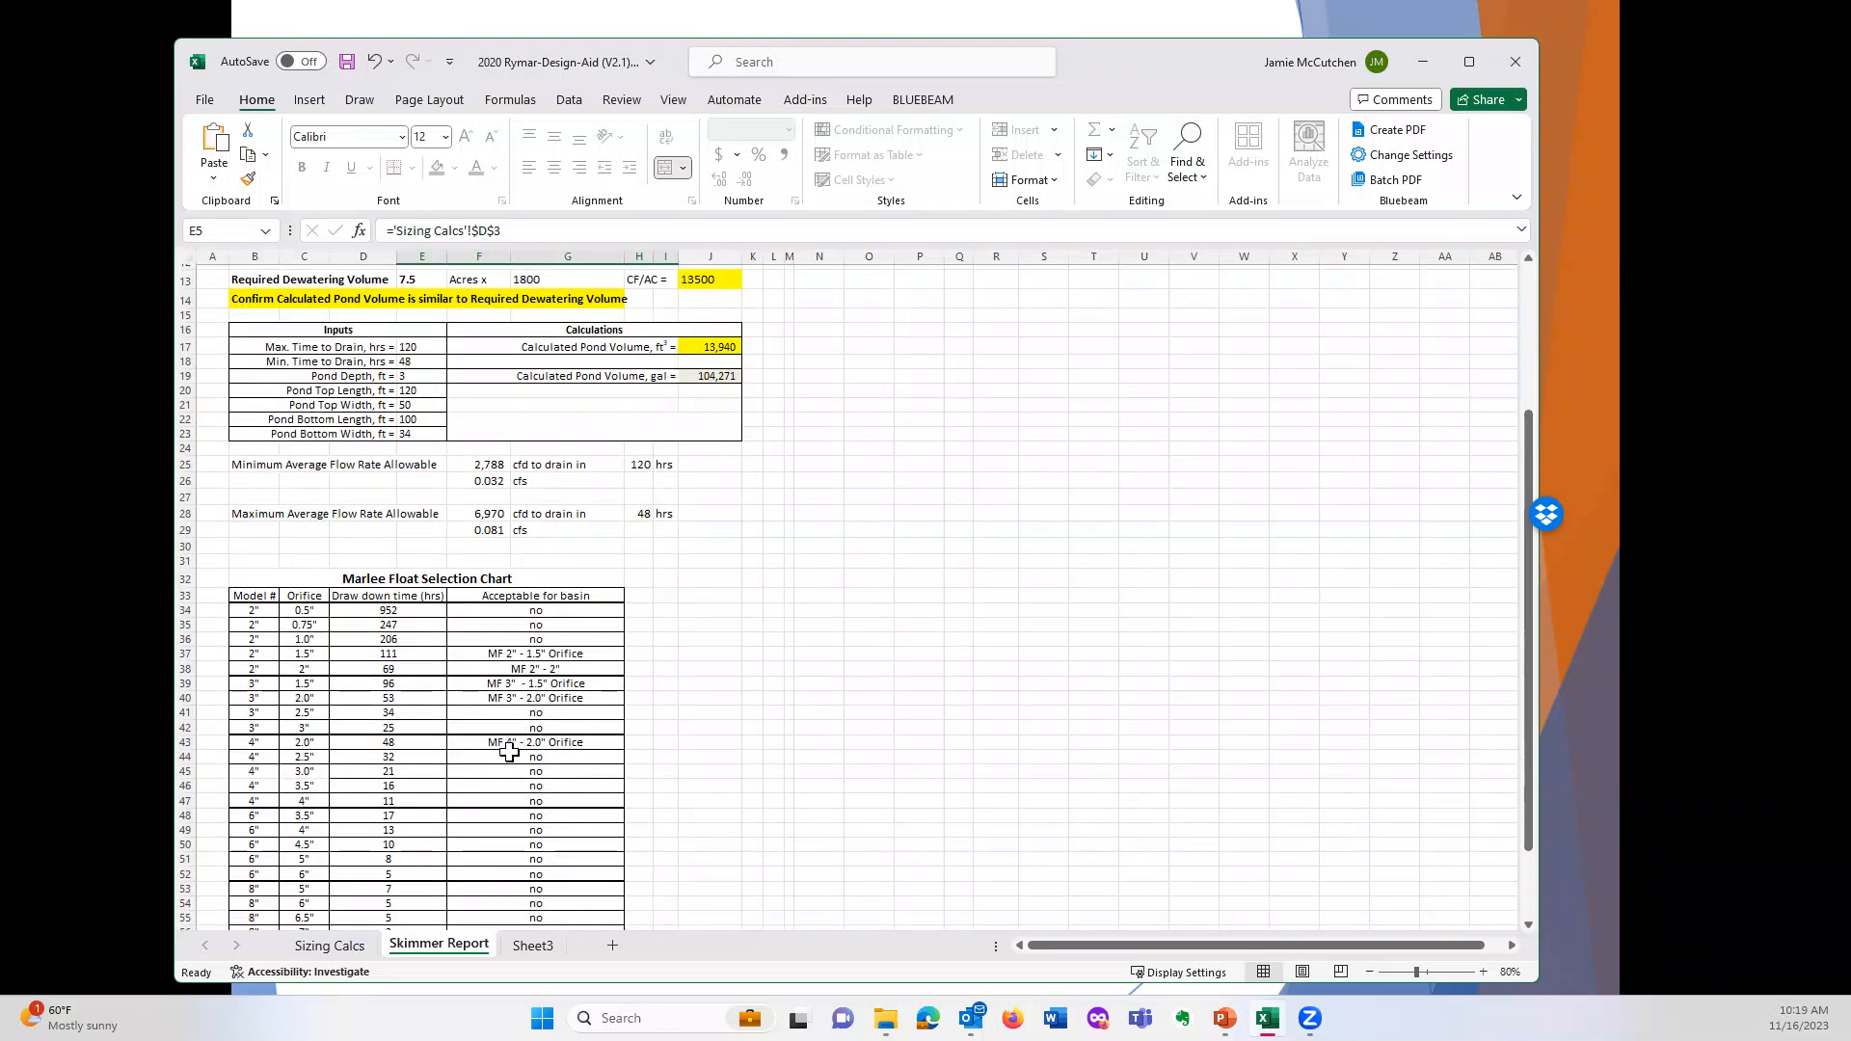
pyautogui.scroll(3, 529, 721)
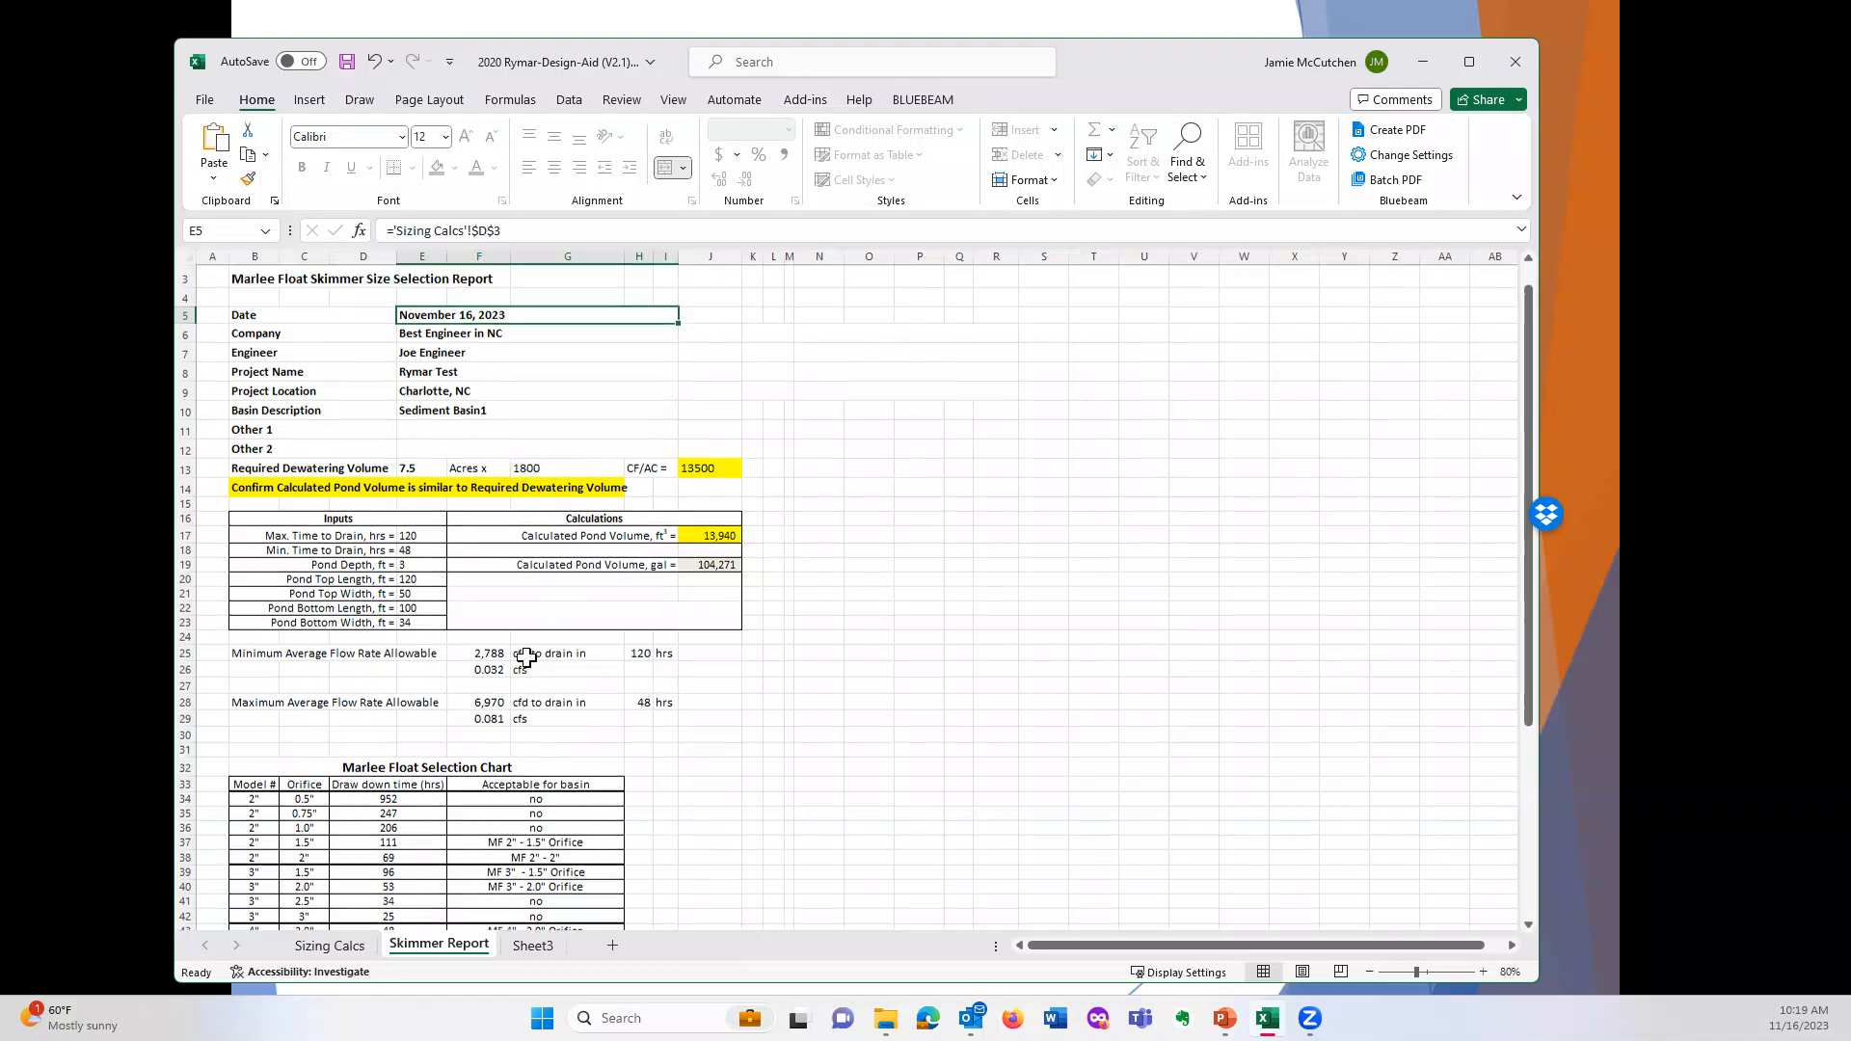
# Step: Minimize the workbook to return to the PowerPoint slide show and advance to the closing slide
pyautogui.click(1423, 61)
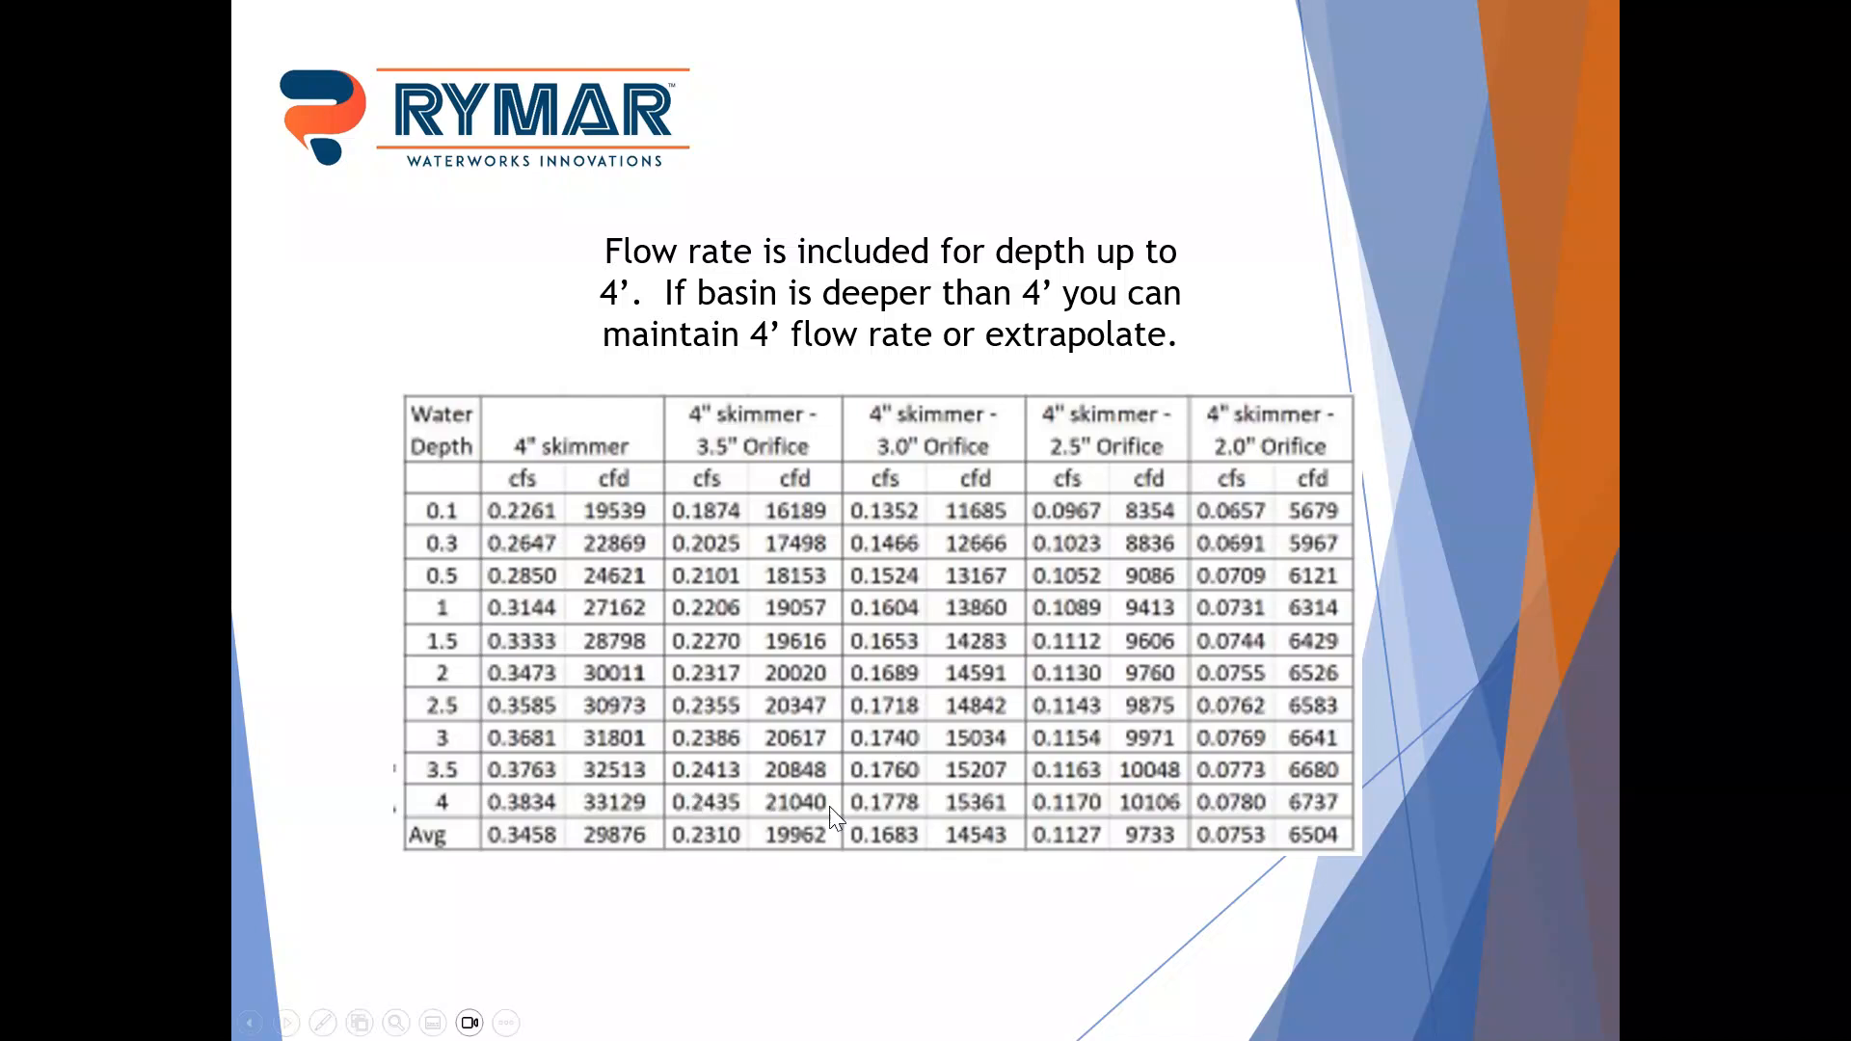
pyautogui.click(706, 897)
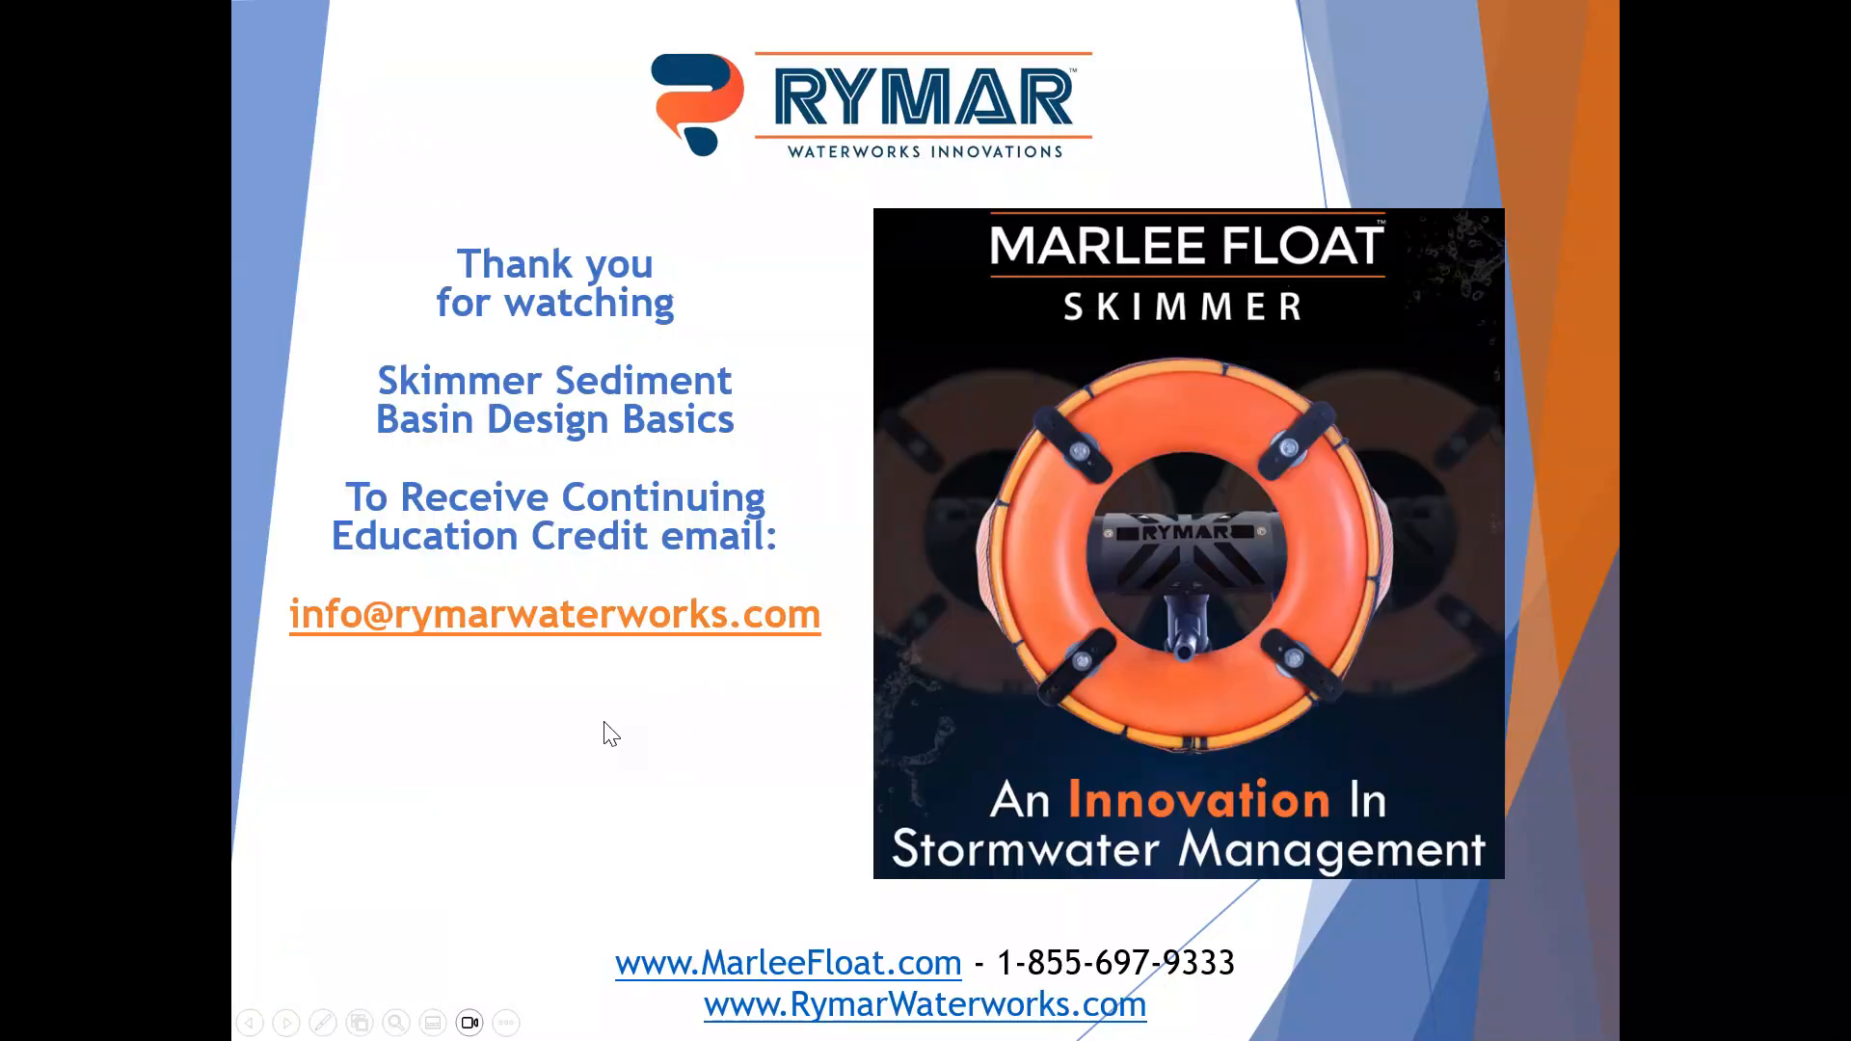